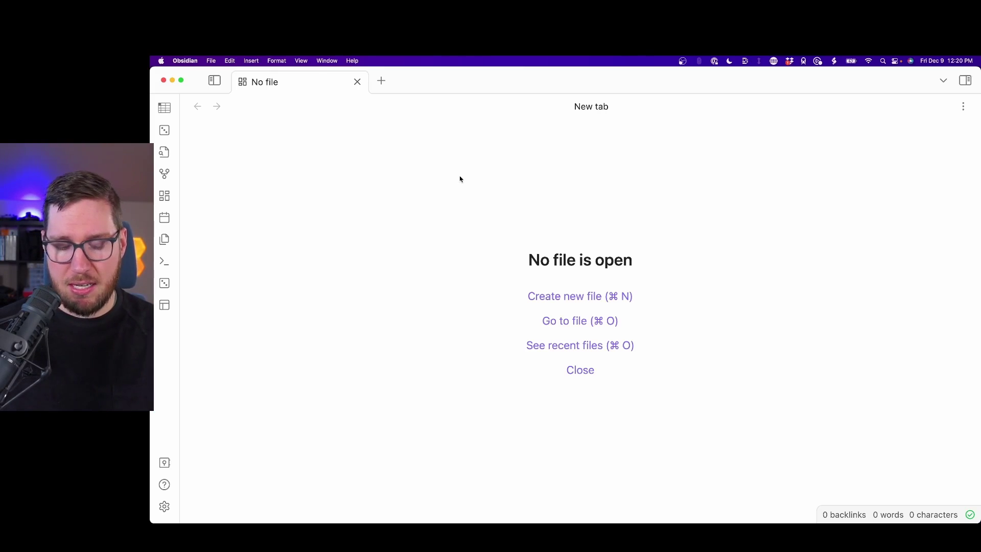
# - Review the core plugins list in Obsidian's settings, then close settings
pyautogui.press('super+comma')
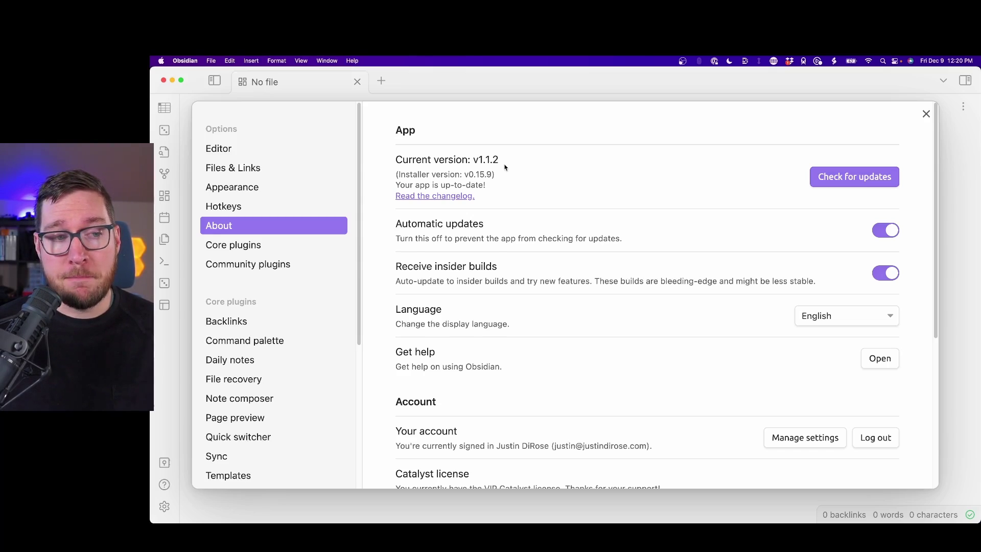
pyautogui.click(249, 244)
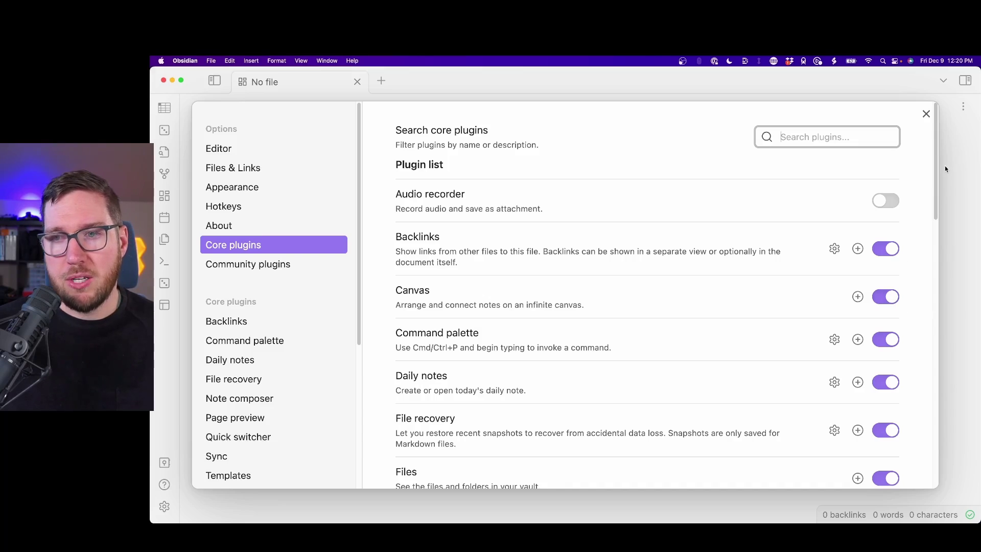
pyautogui.click(926, 115)
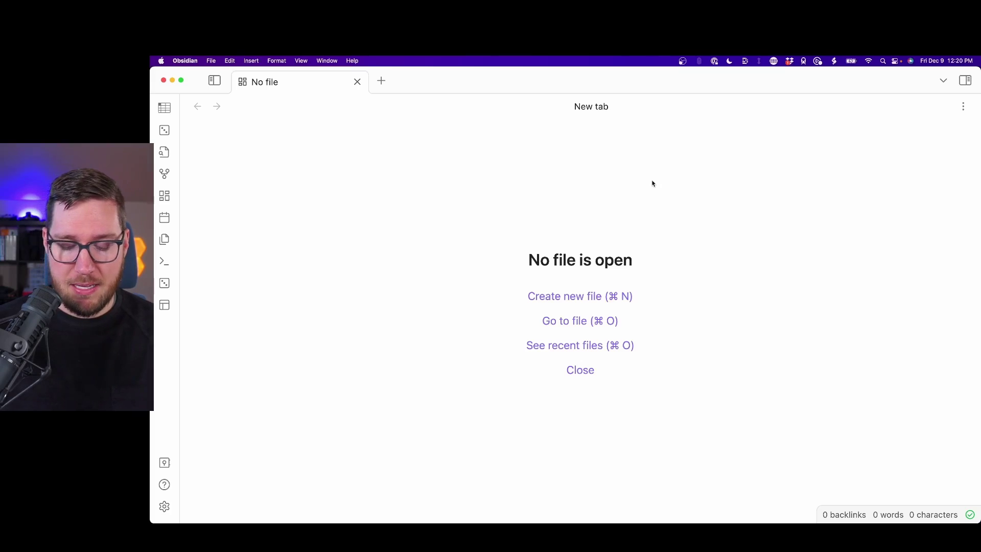
# - Run 'Canvas: Create new canvas' from the command palette and title it 'Effective Canvas Exploration'
pyautogui.press('super+p')
pyautogui.write('canvas')
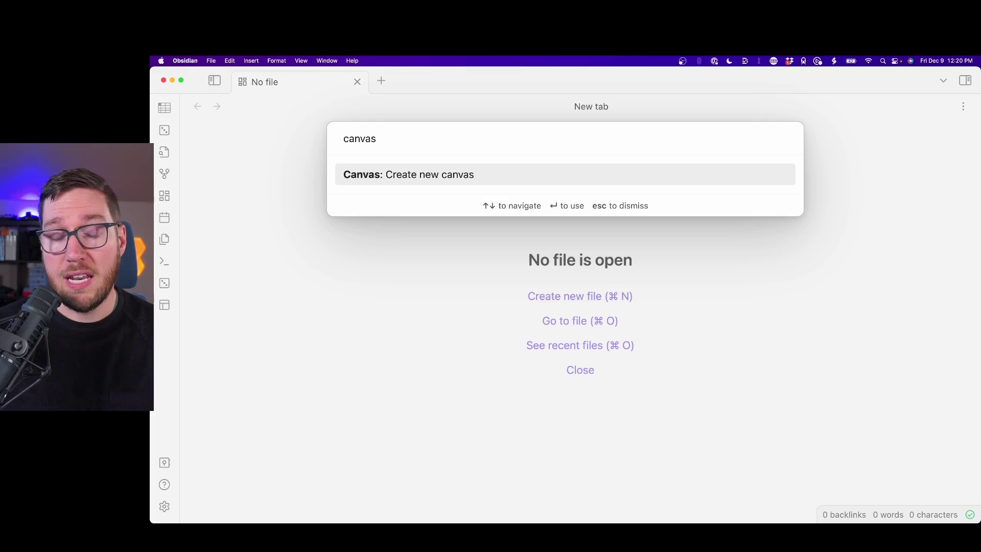
pyautogui.press('Return')
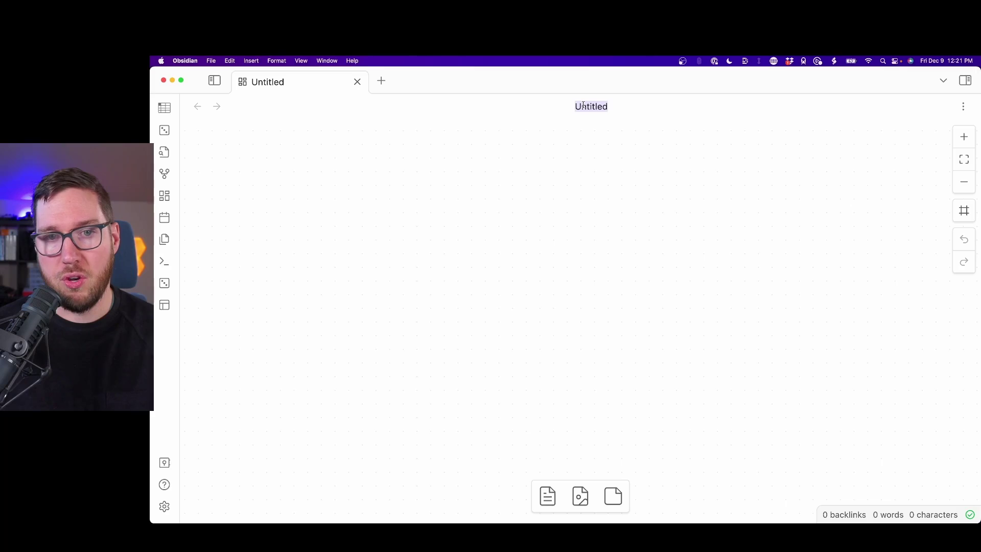
pyautogui.write('Effective C')
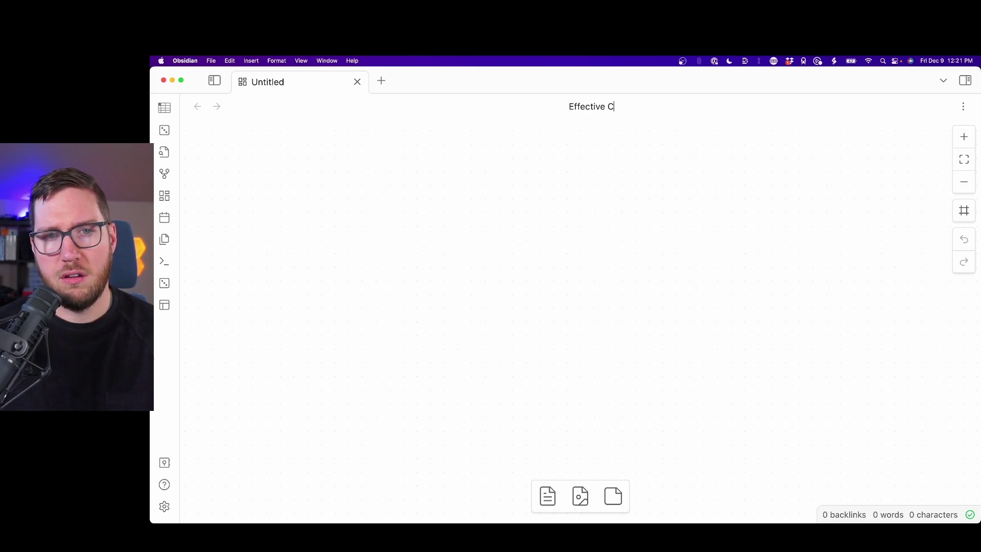
pyautogui.write('anvas Exploration')
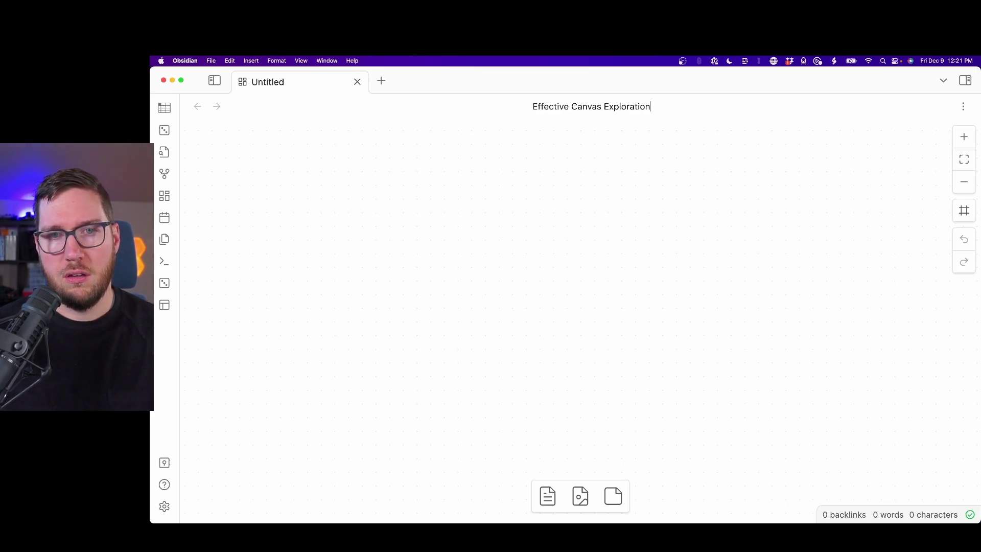
pyautogui.press('Return')
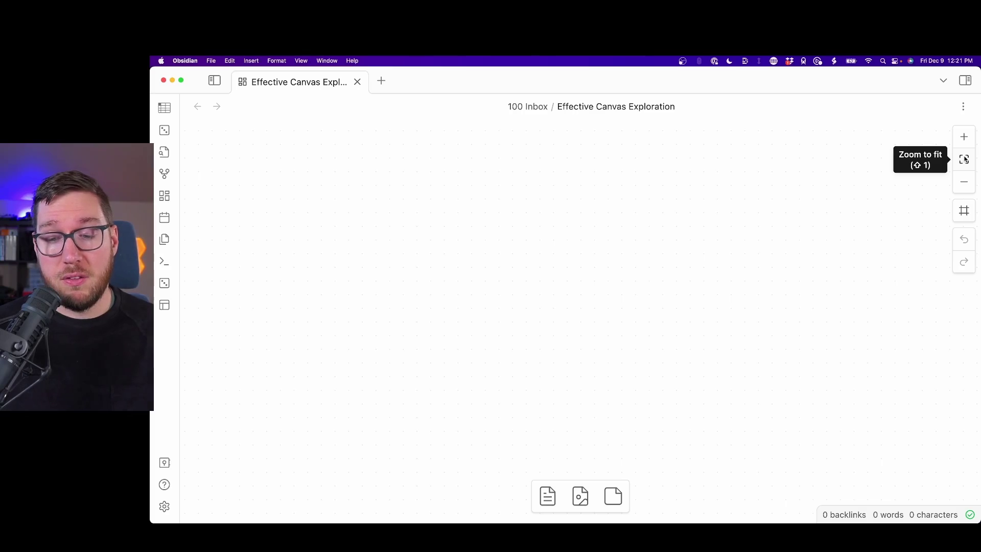
pyautogui.rightClick(622, 250)
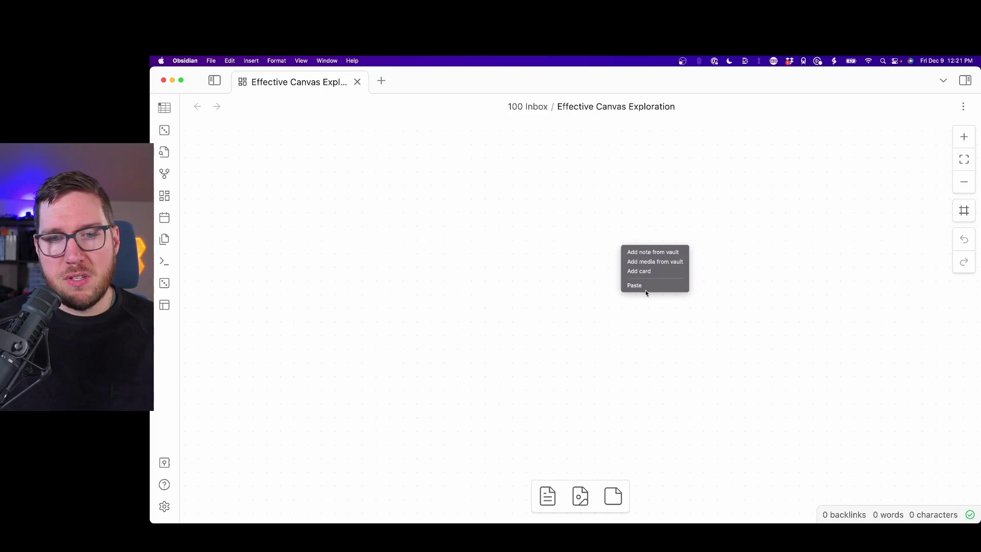
pyautogui.click(557, 265)
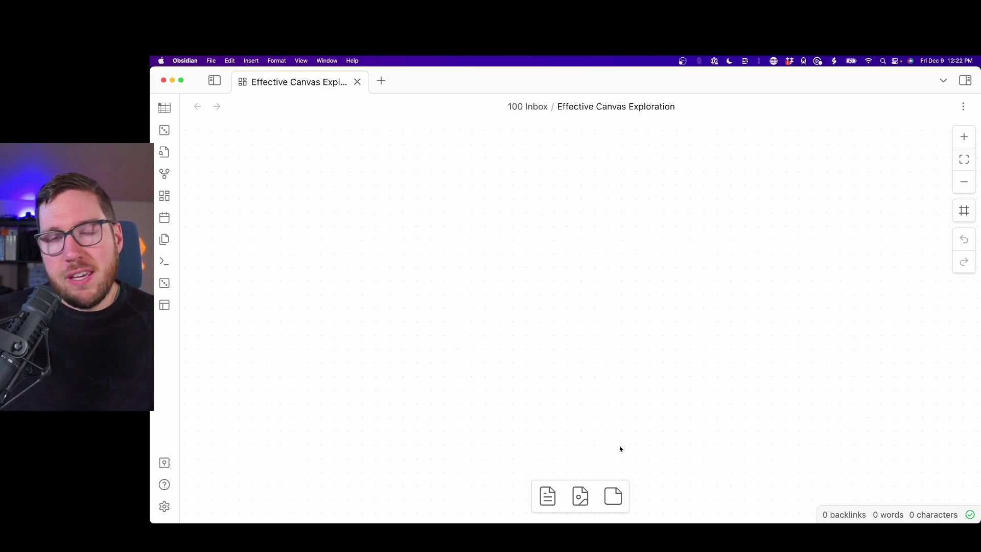
# - Add a 'Hello World!' text card, colour it green, then reselect and adjust it
pyautogui.click(613, 496)
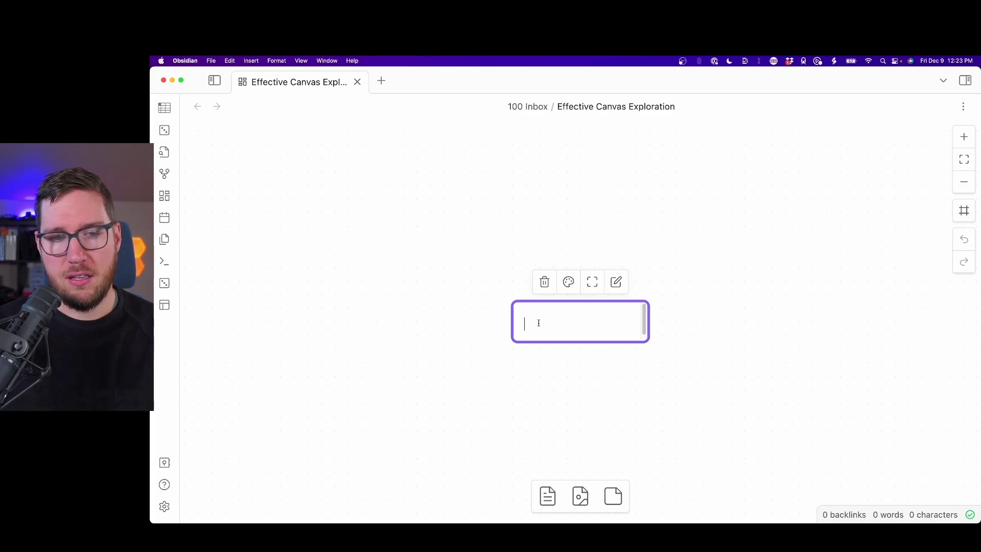
pyautogui.write('Hello ')
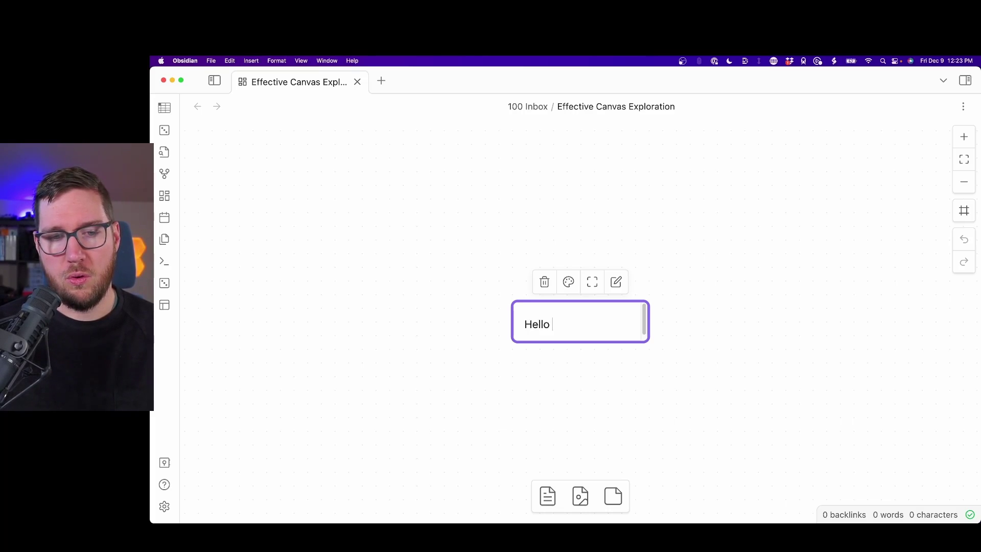
pyautogui.write('World!')
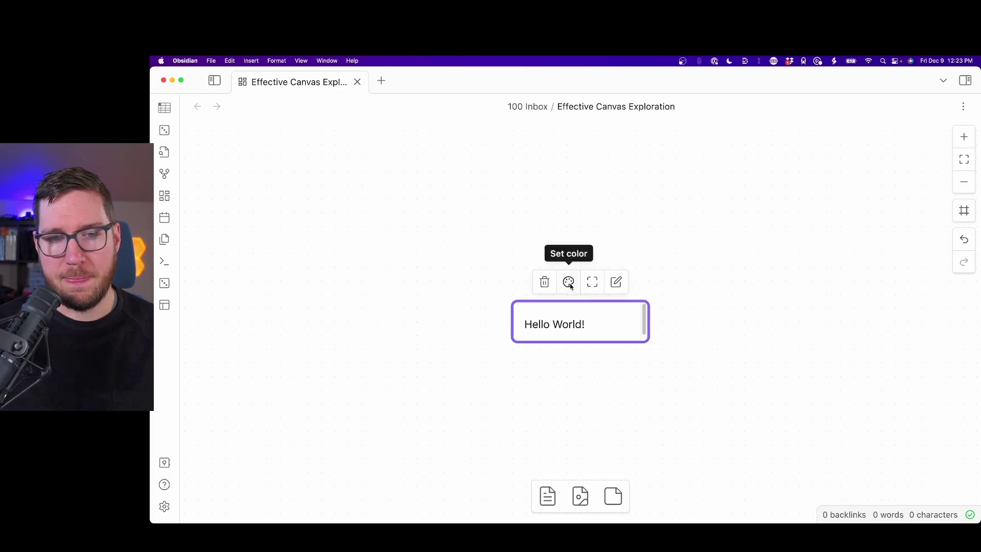
pyautogui.click(569, 283)
pyautogui.click(581, 309)
pyautogui.click(698, 278)
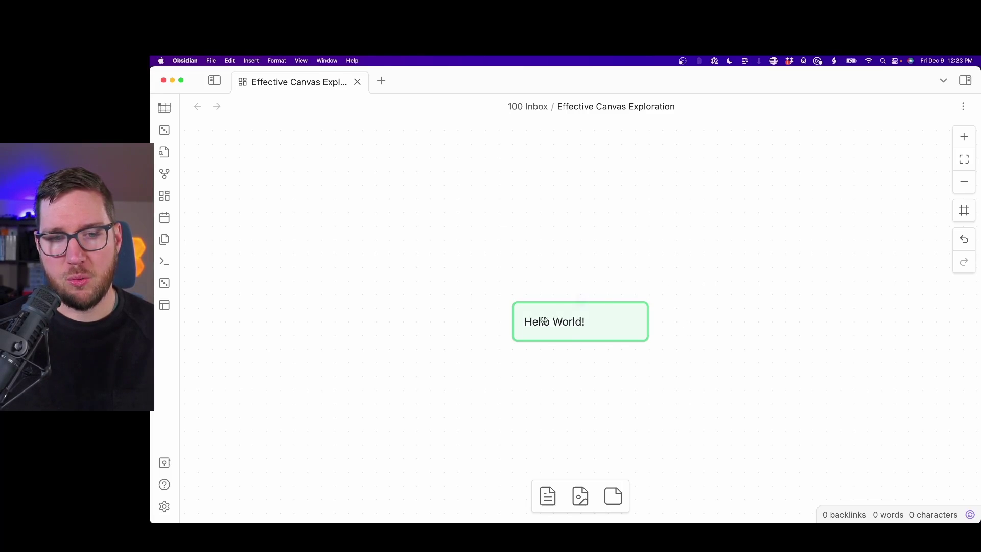
pyautogui.click(601, 318)
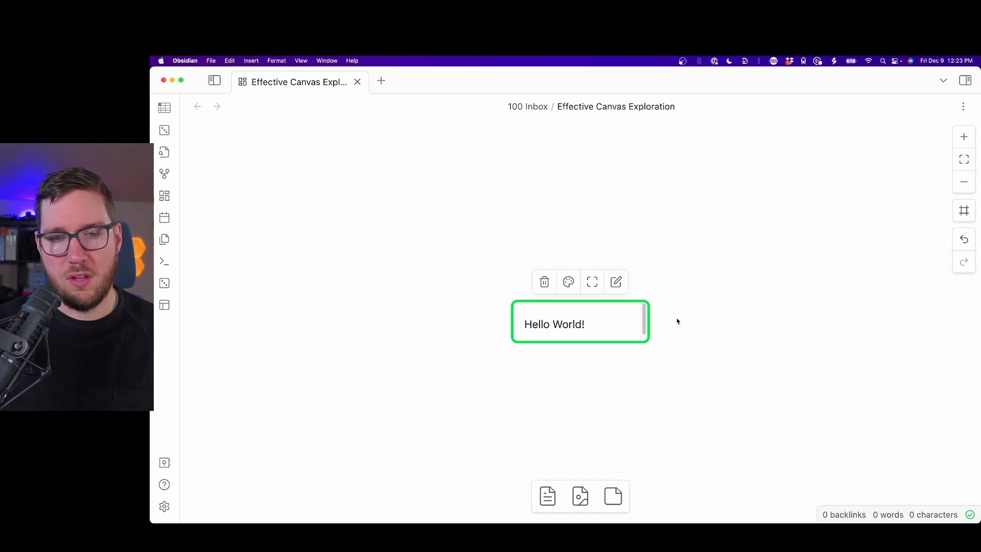
pyautogui.hotkey('shift', 'alt', 'Right')
pyautogui.click(679, 336)
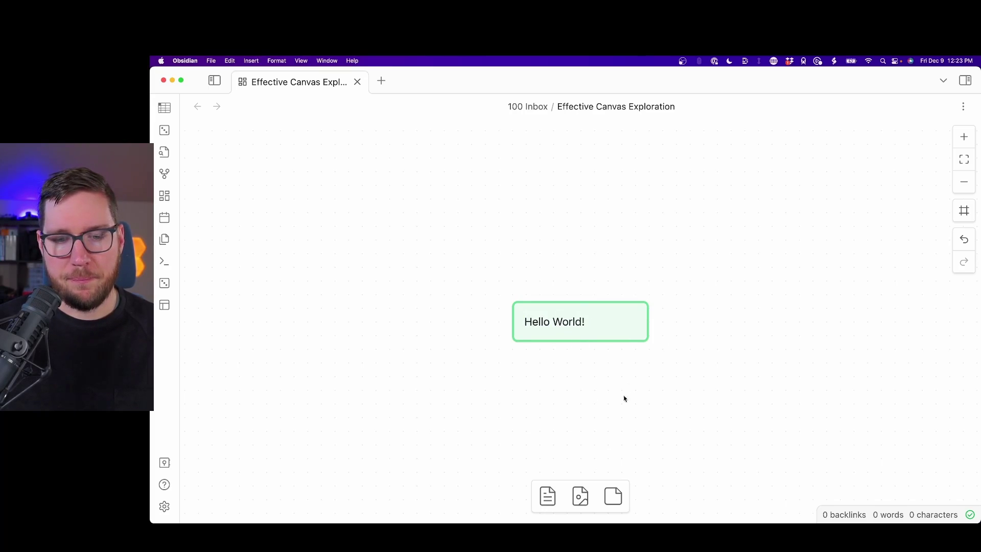
# - Add a 'Test Two' card and place it to the right of Hello World!
pyautogui.click(613, 497)
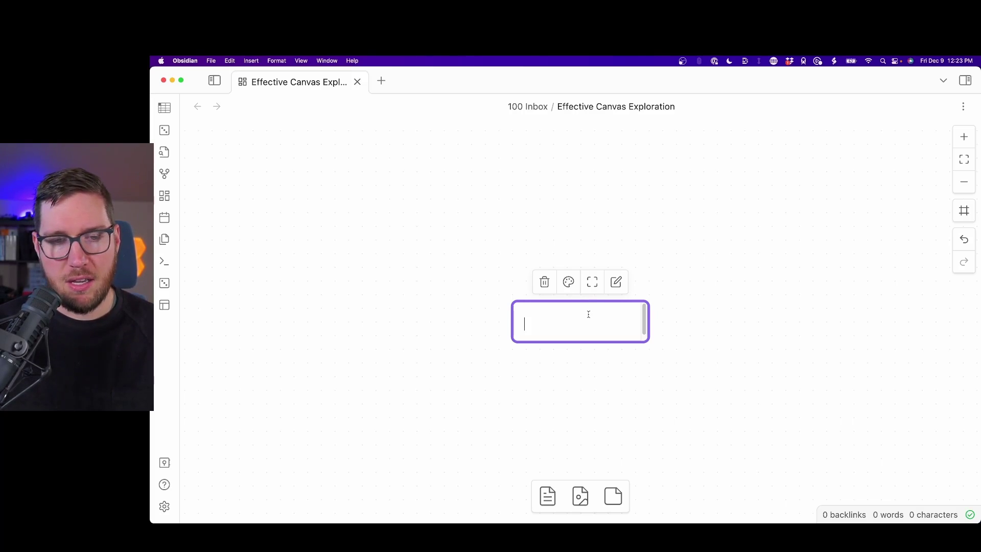
pyautogui.write('Test Two')
pyautogui.press('Return')
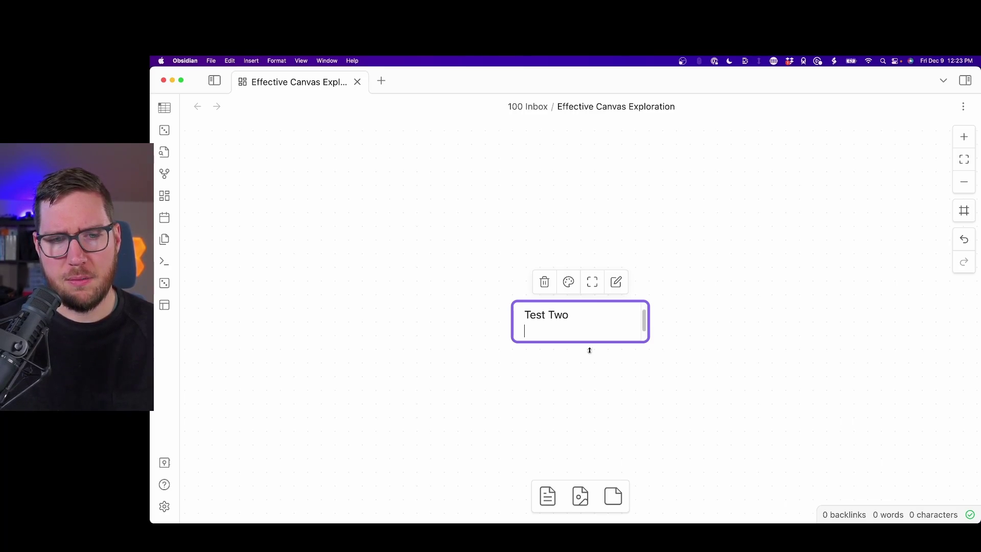
pyautogui.click(590, 350)
pyautogui.moveTo(589, 313); pyautogui.dragTo(776, 303)
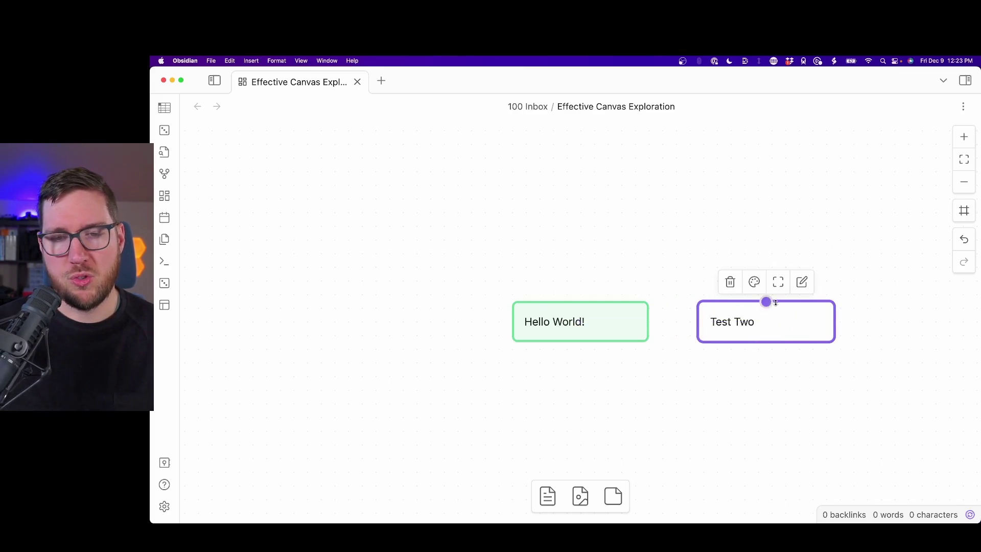
# - Duplicate the Test Two card so a copy sits just below the original
pyautogui.hscroll(3, 675, 252)
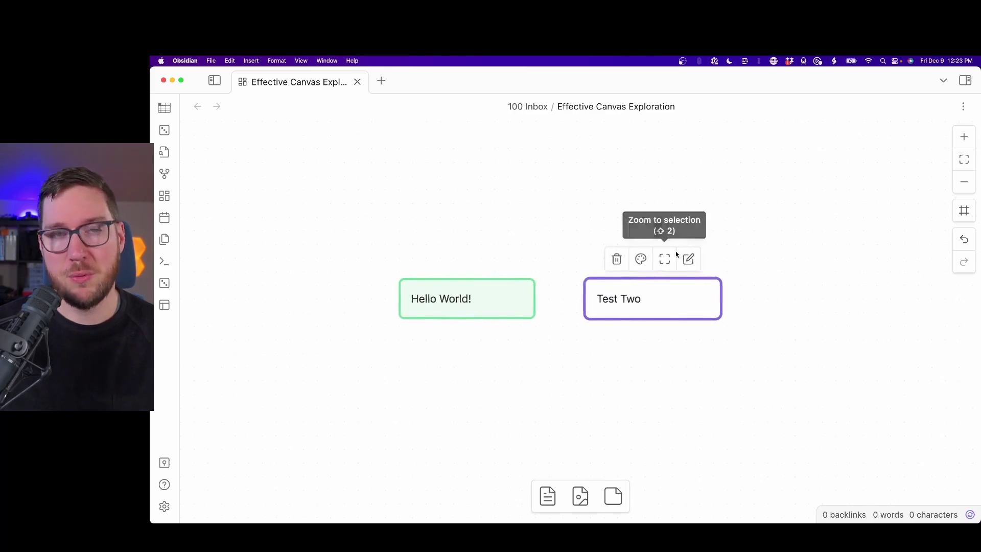
pyautogui.hscroll(-1, 675, 253)
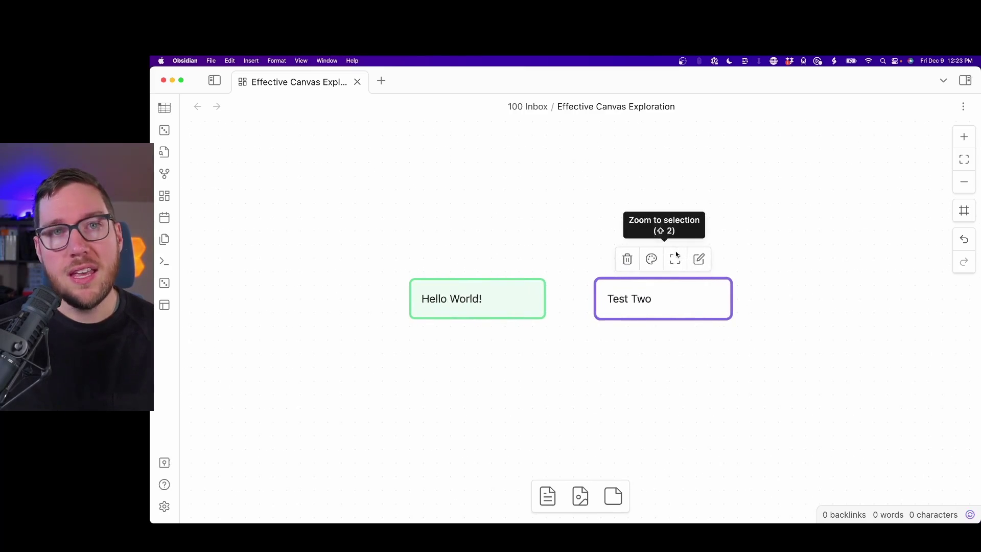
pyautogui.doubleClick(641, 301)
pyautogui.click(684, 331)
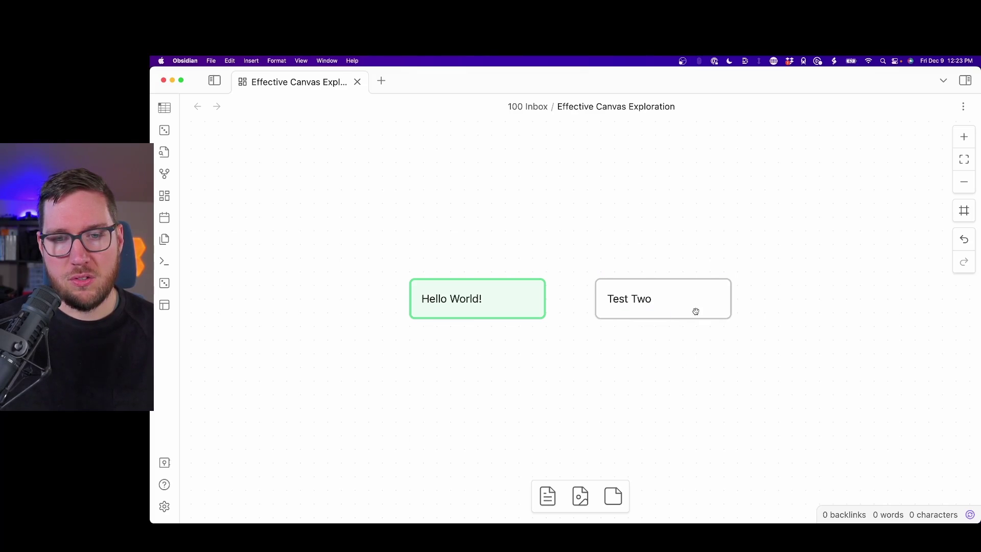
pyautogui.moveTo(694, 311); pyautogui.dragTo(712, 361)
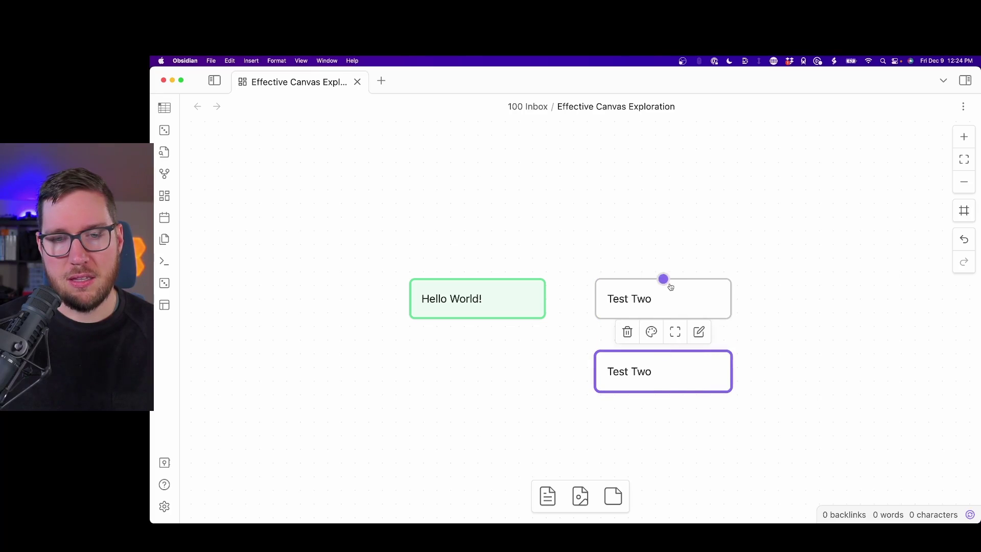
pyautogui.moveTo(668, 286)
pyautogui.mouseDown()
pyautogui.moveTo(671, 273)
pyautogui.moveTo(670, 287)
pyautogui.mouseUp()
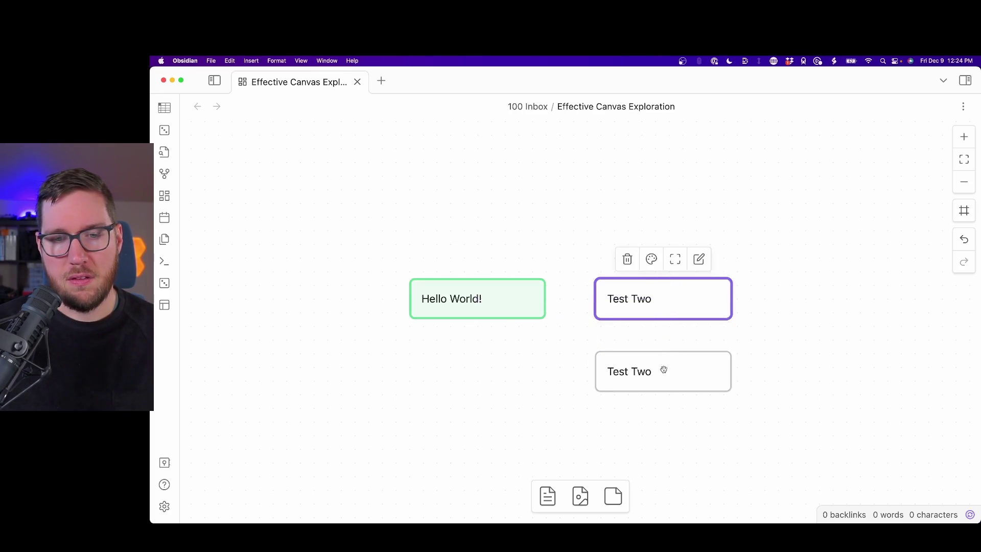
# - Nudge the lower Test Two card up so both cards align in one column
pyautogui.moveTo(663, 370)
pyautogui.mouseDown()
pyautogui.moveTo(865, 287)
pyautogui.moveTo(866, 304)
pyautogui.moveTo(878, 303)
pyautogui.moveTo(805, 304)
pyautogui.moveTo(885, 302)
pyautogui.moveTo(838, 302)
pyautogui.moveTo(883, 301)
pyautogui.moveTo(849, 302)
pyautogui.moveTo(868, 300)
pyautogui.moveTo(677, 387)
pyautogui.moveTo(664, 360)
pyautogui.mouseUp()
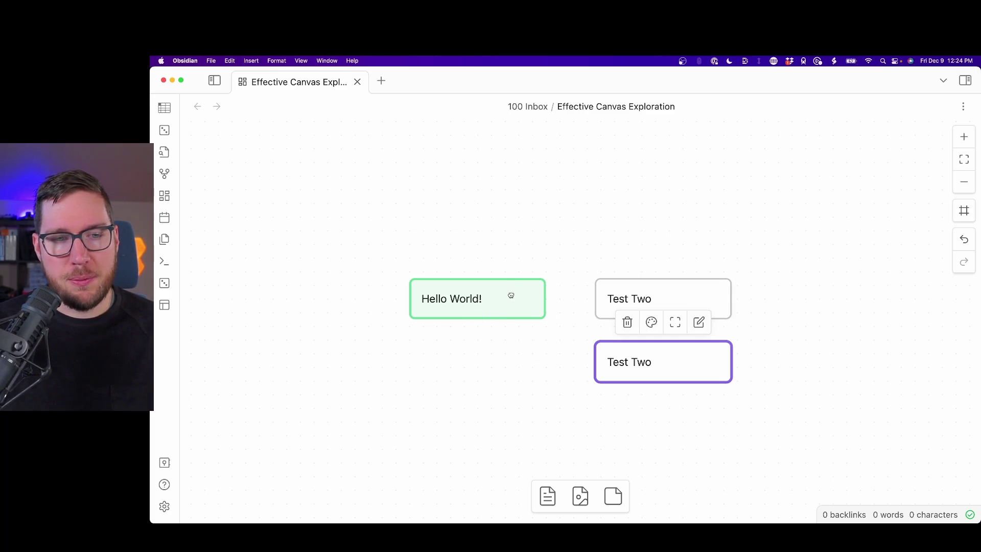
# - Move the Hello World! card up and left and rename it 'Todo'
pyautogui.moveTo(521, 294); pyautogui.dragTo(496, 196)
pyautogui.doubleClick(457, 202)
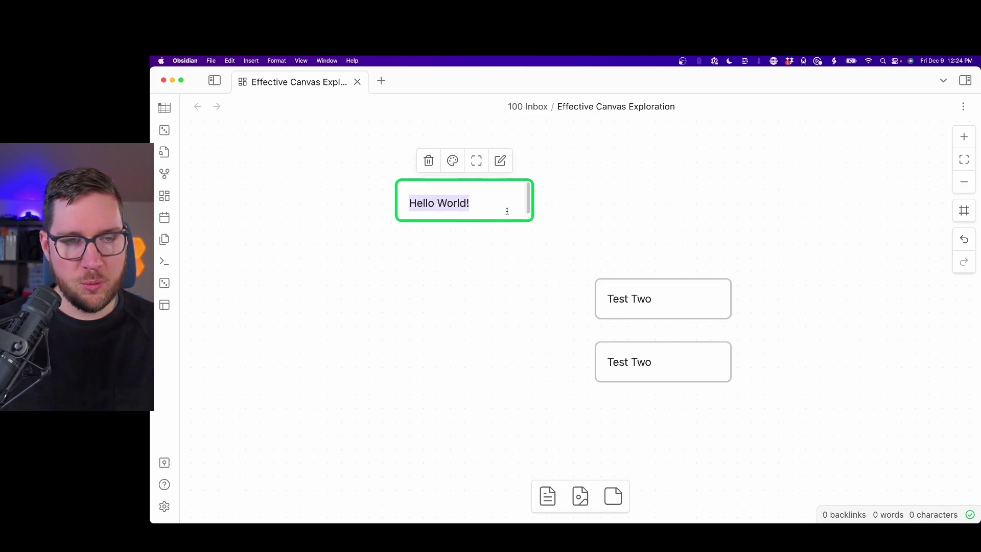
pyautogui.write('Todo')
pyautogui.click(605, 223)
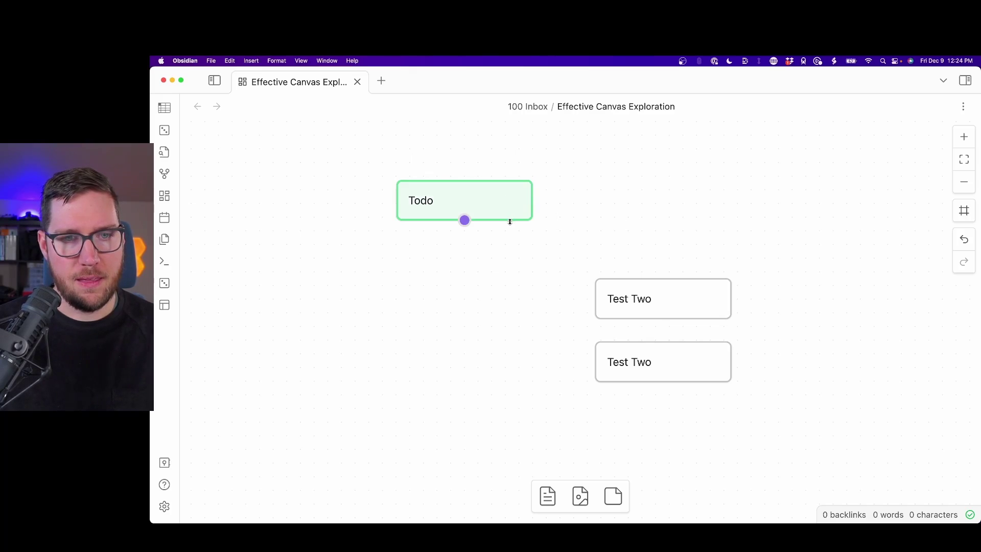
# - Copy the Todo card, rename the copy 'Doing', and place it beside Todo
pyautogui.click(510, 222)
pyautogui.press('super+c')
pyautogui.press('super+v')
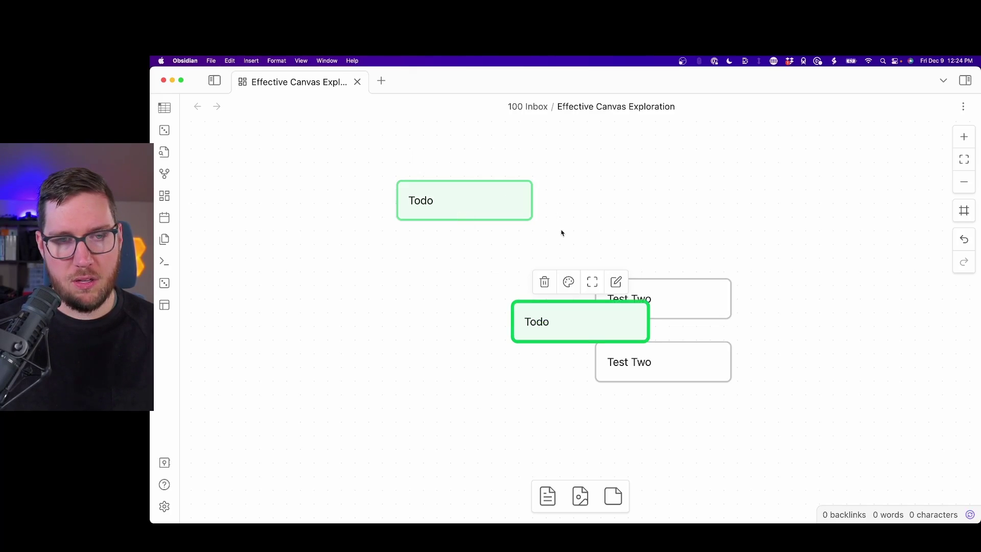
pyautogui.doubleClick(544, 322)
pyautogui.write('D')
pyautogui.hotkey('shift', 'End')
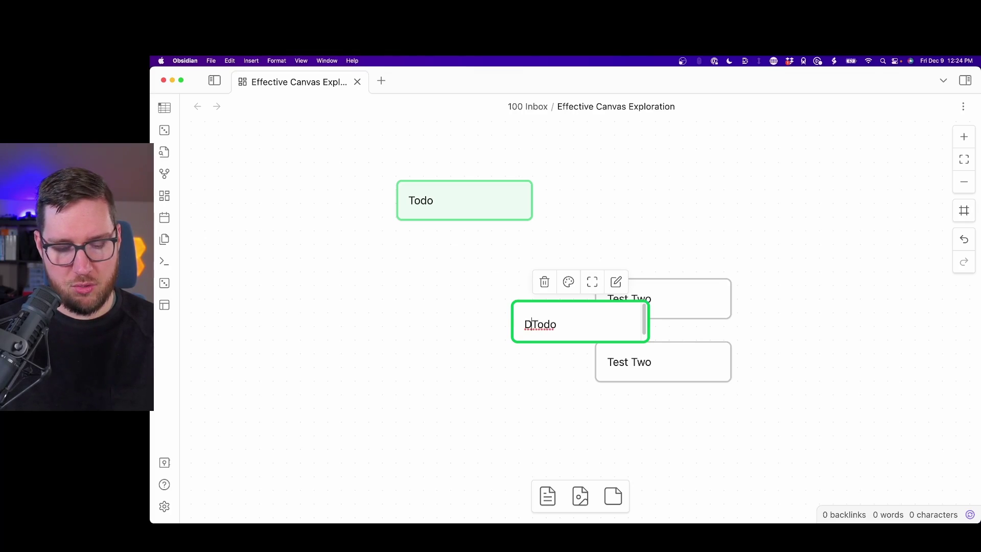
pyautogui.press('BackSpace')
pyautogui.write('oing')
pyautogui.click(447, 320)
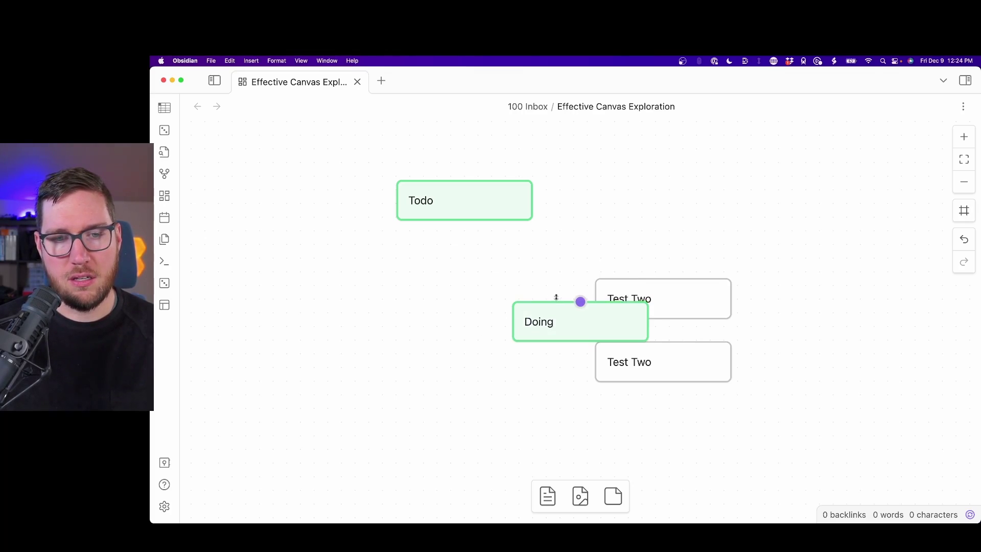
pyautogui.moveTo(564, 311); pyautogui.dragTo(642, 199)
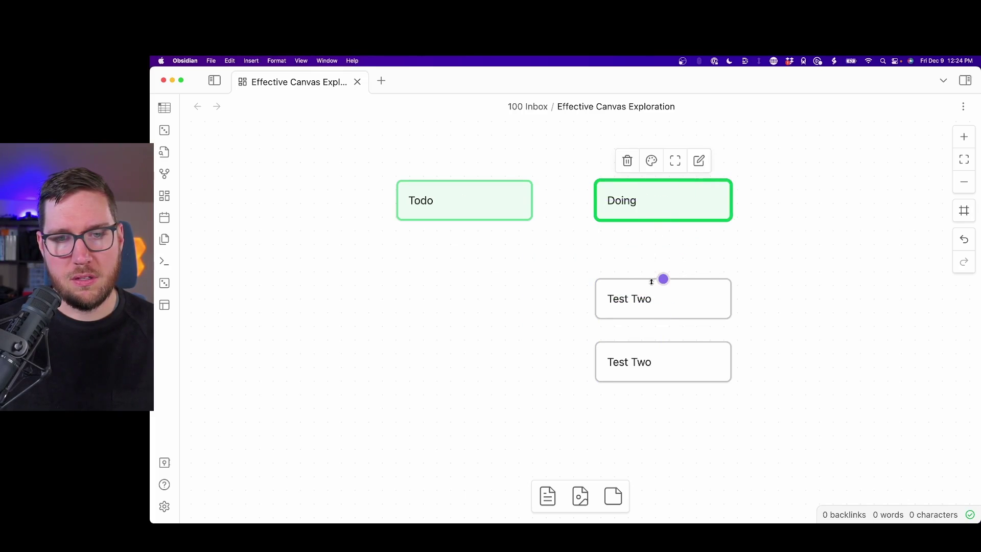
# - Paste a third copy to the right of Doing and start editing its text
pyautogui.moveTo(690, 221)
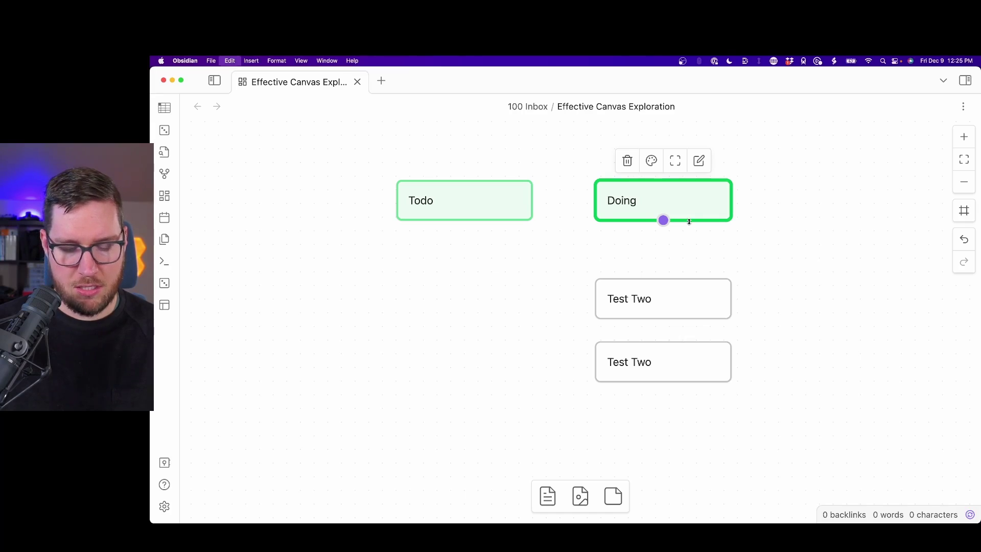
pyautogui.press('super+v')
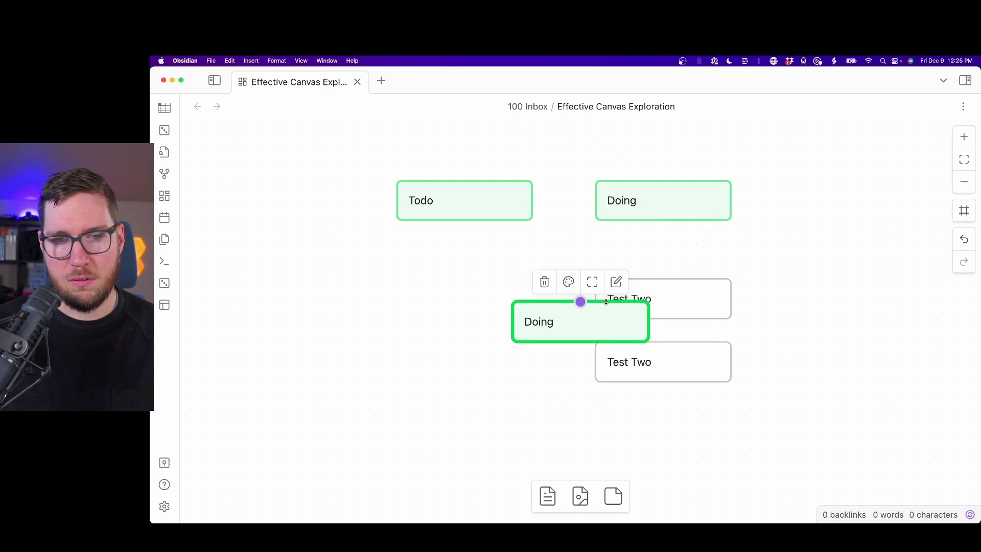
pyautogui.moveTo(606, 302); pyautogui.dragTo(833, 204)
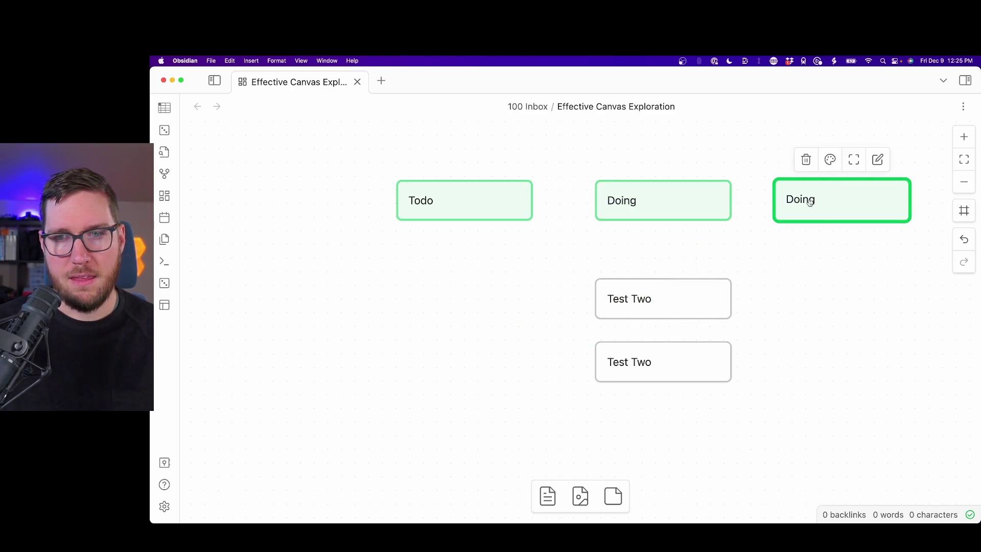
pyautogui.doubleClick(810, 202)
# - Name the third card 'Done' and stack both Test Two cards under Todo
pyautogui.write('Done')
pyautogui.click(743, 242)
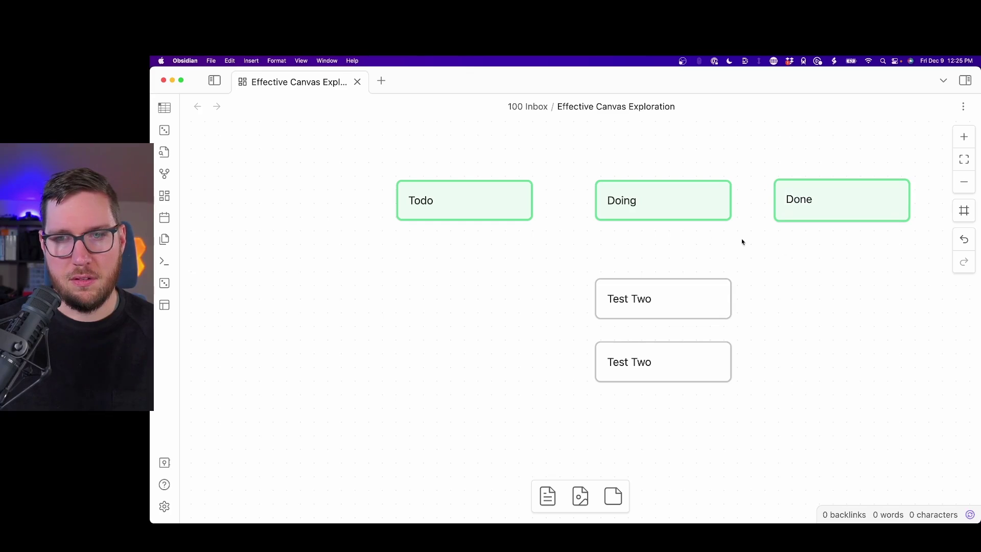
pyautogui.click(648, 284)
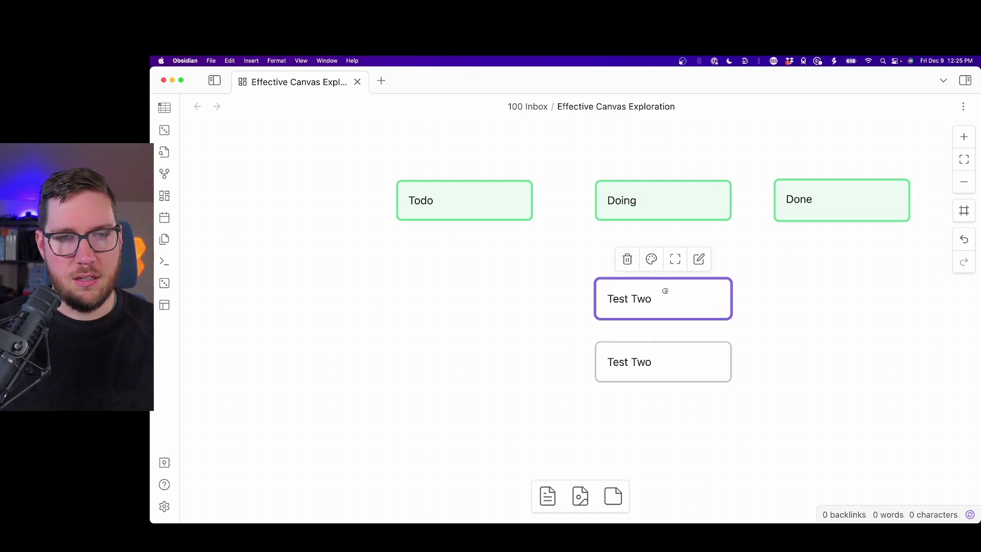
pyautogui.moveTo(664, 289); pyautogui.dragTo(464, 263)
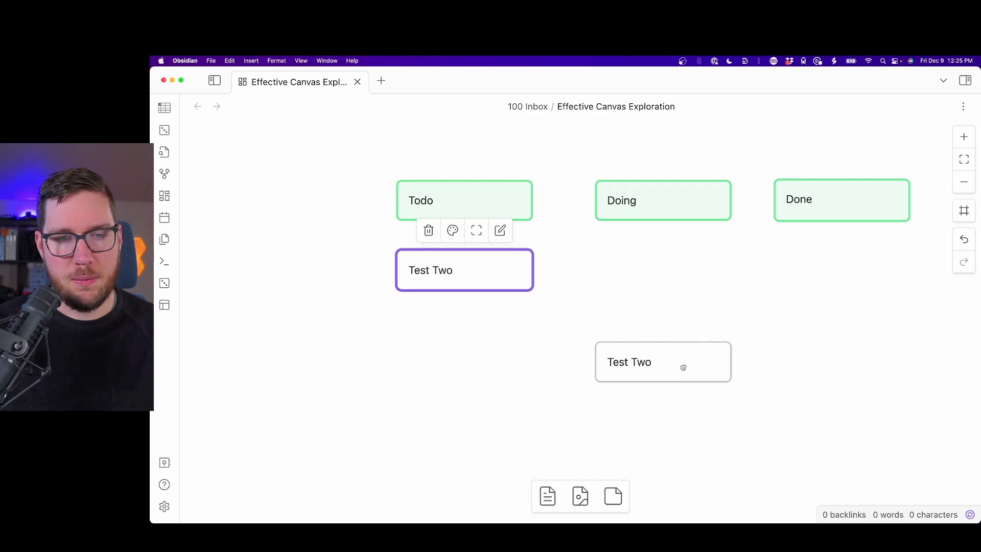
pyautogui.moveTo(683, 366); pyautogui.dragTo(486, 333)
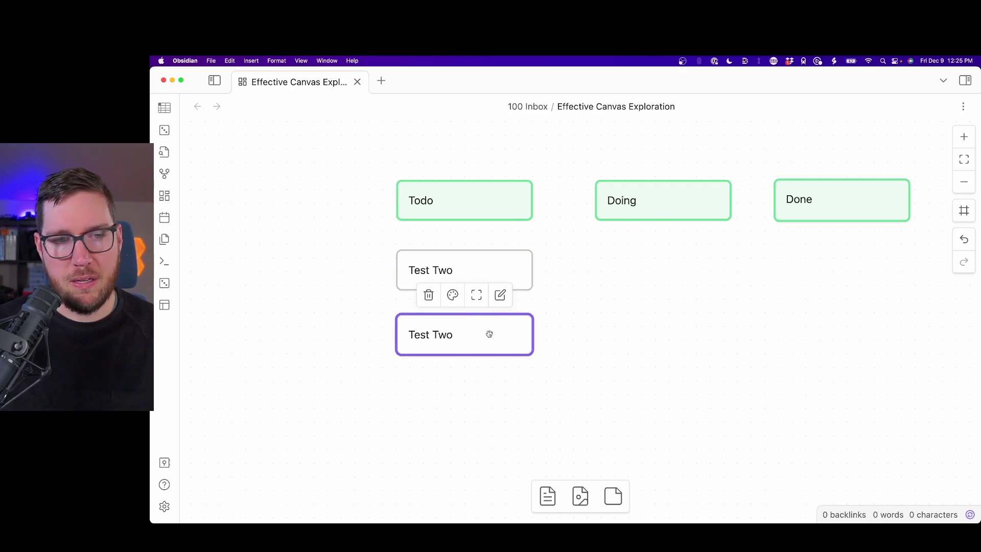
pyautogui.click(613, 304)
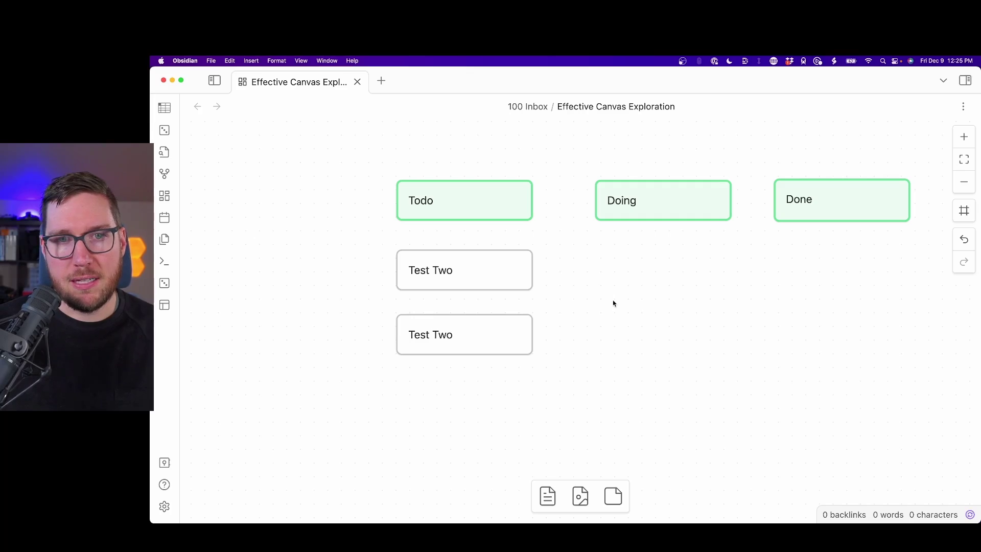
# - Wrap the upper card's 'Test Two' text in [[ ]] to make it a note link
pyautogui.doubleClick(429, 273)
pyautogui.doubleClick(429, 274)
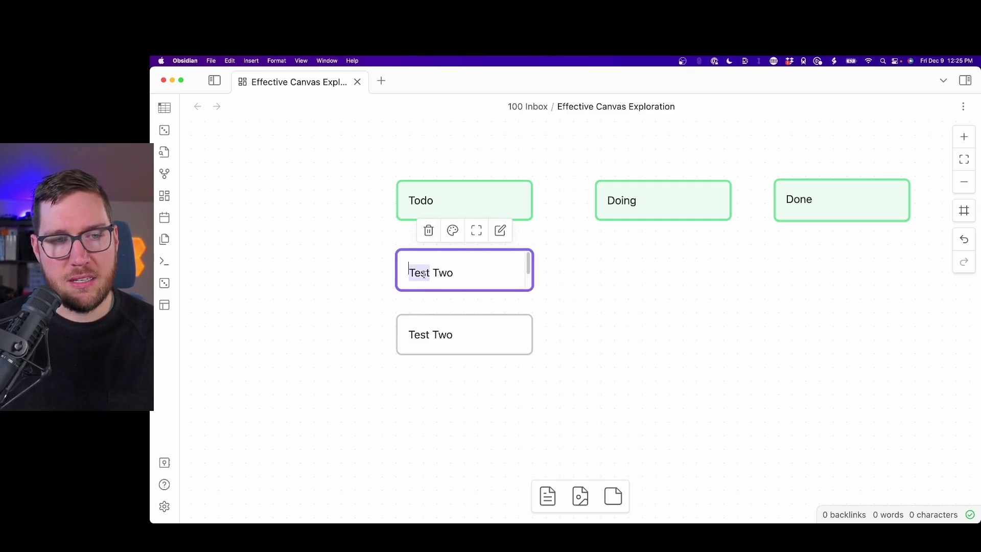
pyautogui.moveTo(430, 274); pyautogui.dragTo(480, 274)
pyautogui.write('[[')
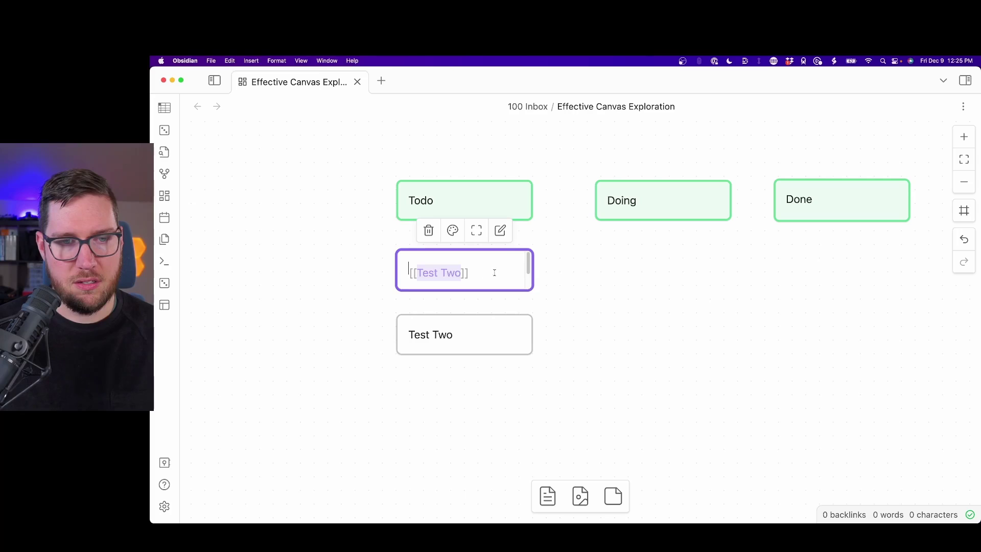
pyautogui.click(633, 297)
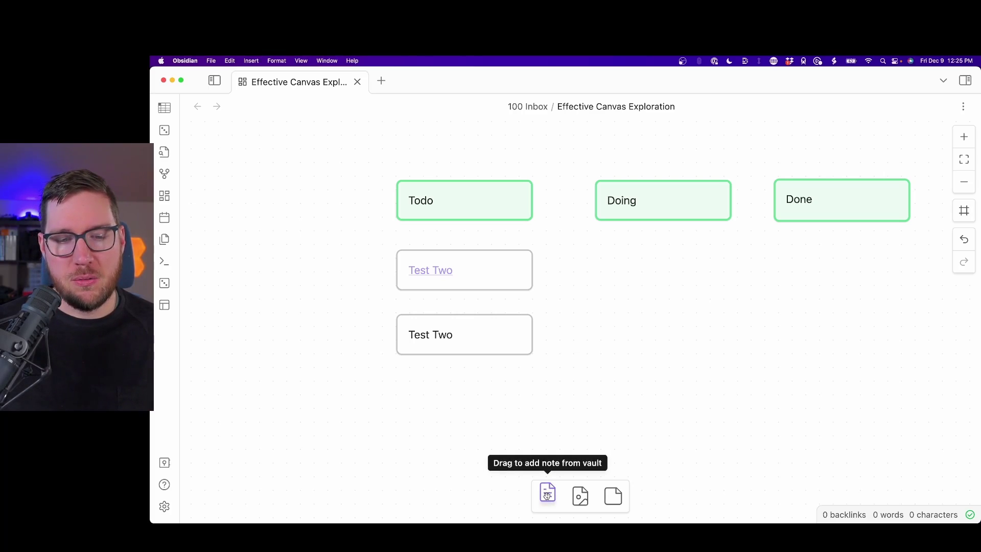
# - Embed the 'People like even cadences' note and position its card under the Doing header
pyautogui.moveTo(547, 494); pyautogui.dragTo(737, 415)
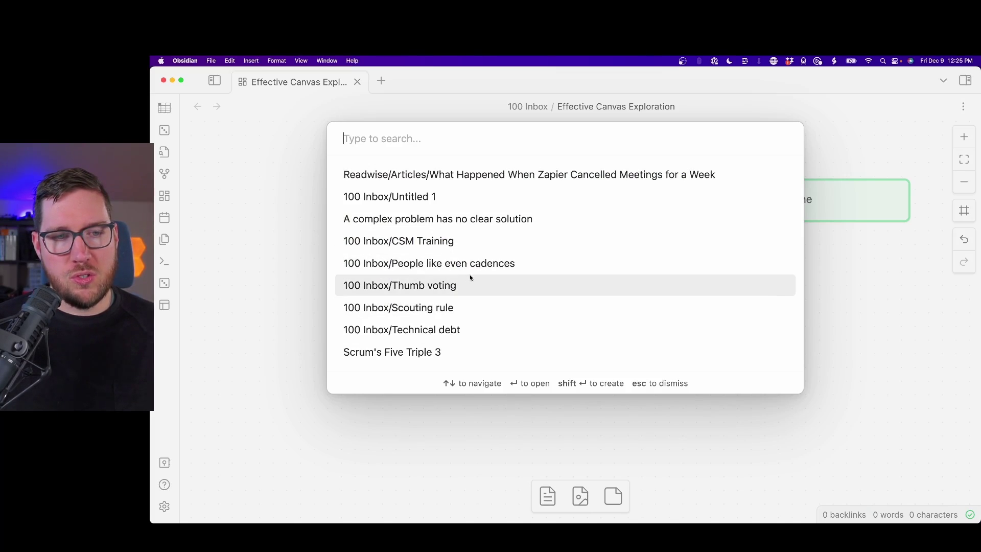
pyautogui.click(459, 267)
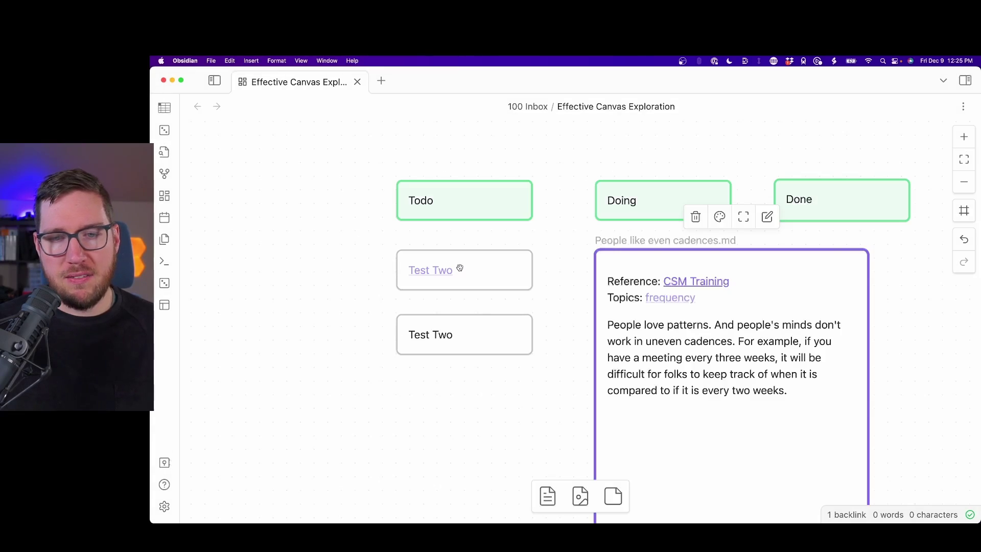
pyautogui.click(912, 280)
pyautogui.hscroll(5, 903, 295)
pyautogui.scroll(-1, 902, 296)
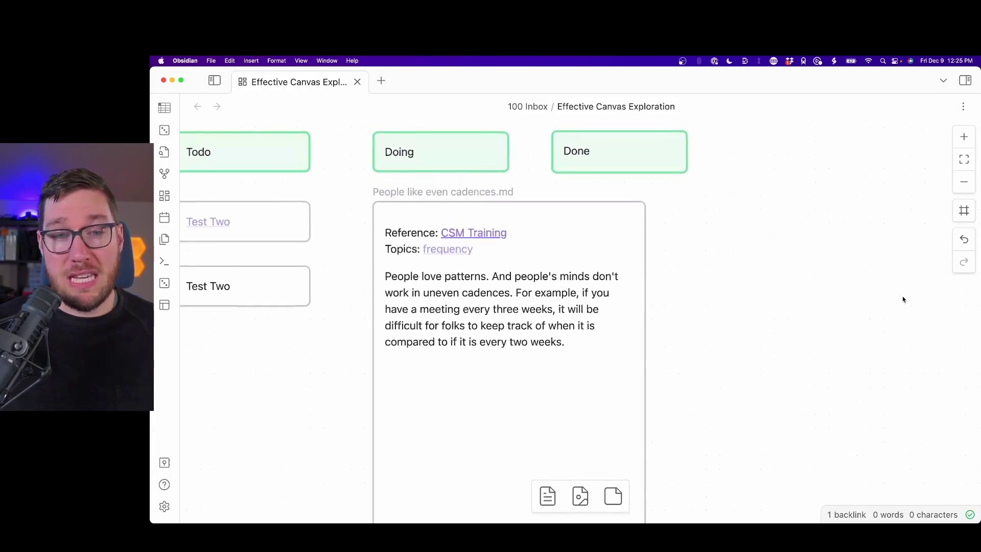
pyautogui.scroll(-5, 903, 296)
pyautogui.moveTo(743, 290); pyautogui.dragTo(833, 316)
pyautogui.moveTo(560, 229); pyautogui.dragTo(547, 281)
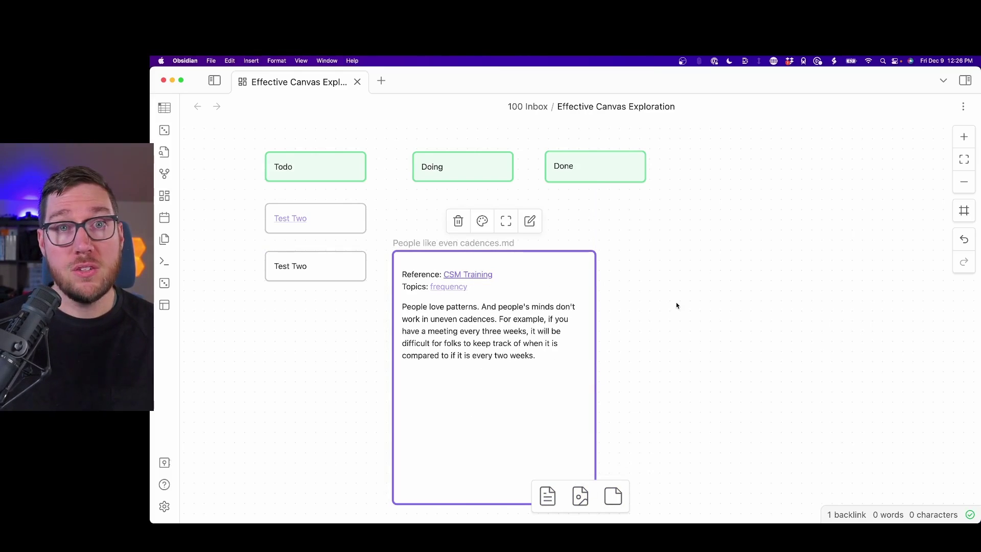
# - Embed the Deep work burnout note, found by searching 'burnout', and move it right
pyautogui.click(548, 499)
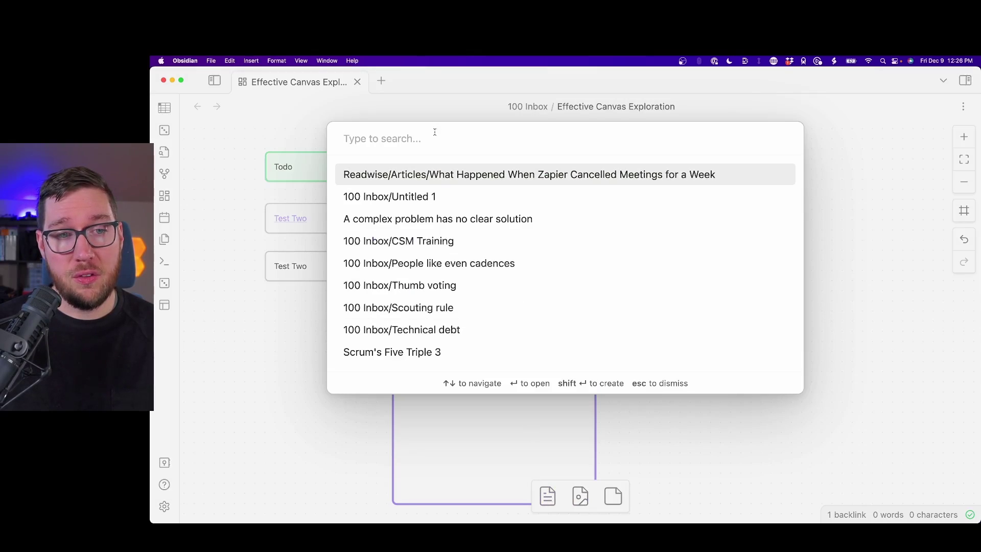
pyautogui.write('burnout')
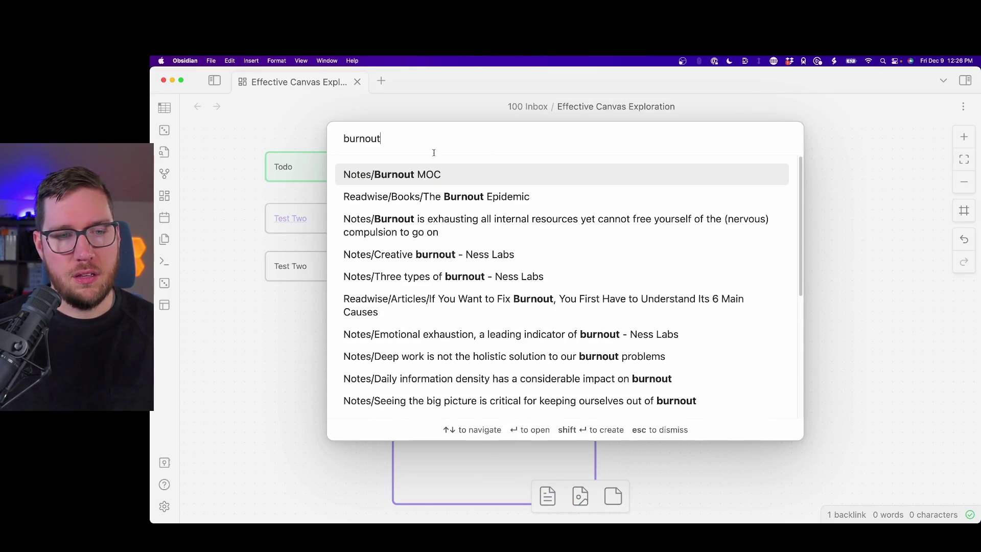
pyautogui.click(449, 357)
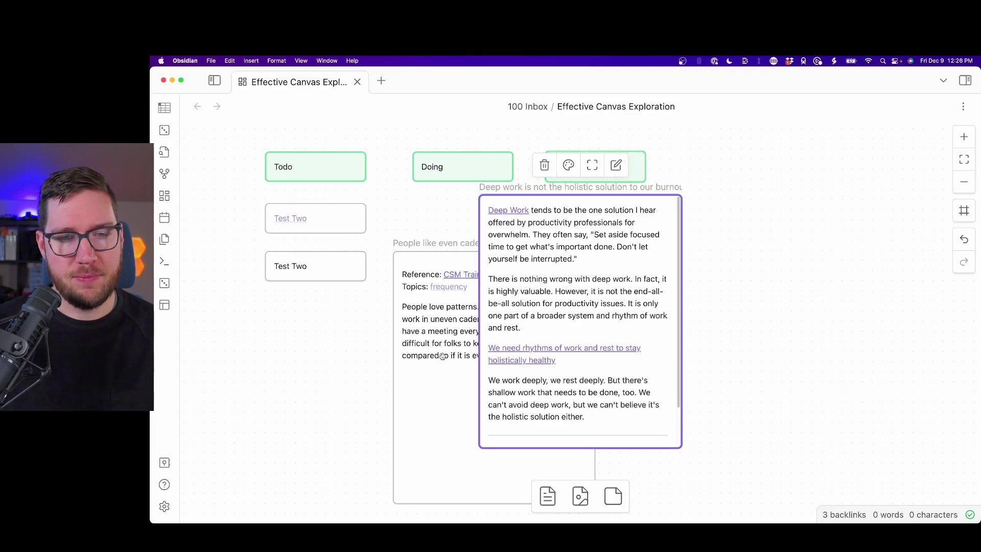
pyautogui.moveTo(562, 203); pyautogui.dragTo(768, 208)
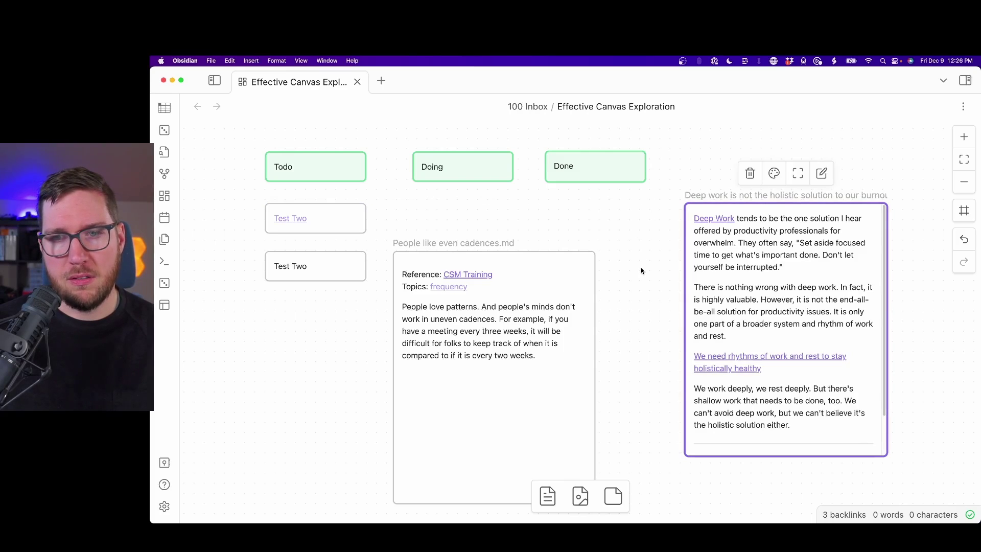
# - Draw an arrow from the cadences card to the Deep work card, then open the Deep work card
pyautogui.scroll(-3, 642, 271)
pyautogui.click(576, 289)
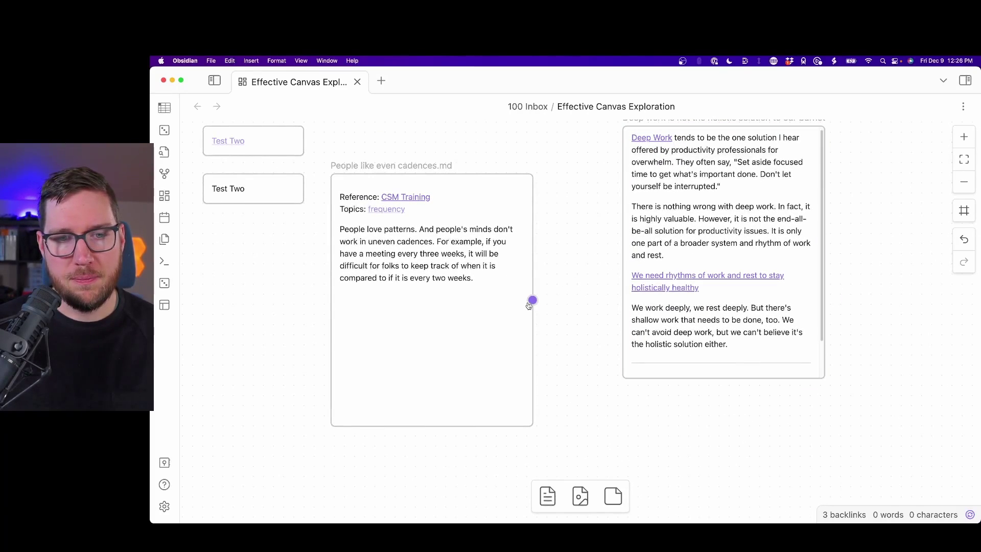
pyautogui.click(532, 301)
pyautogui.scroll(3, 562, 298)
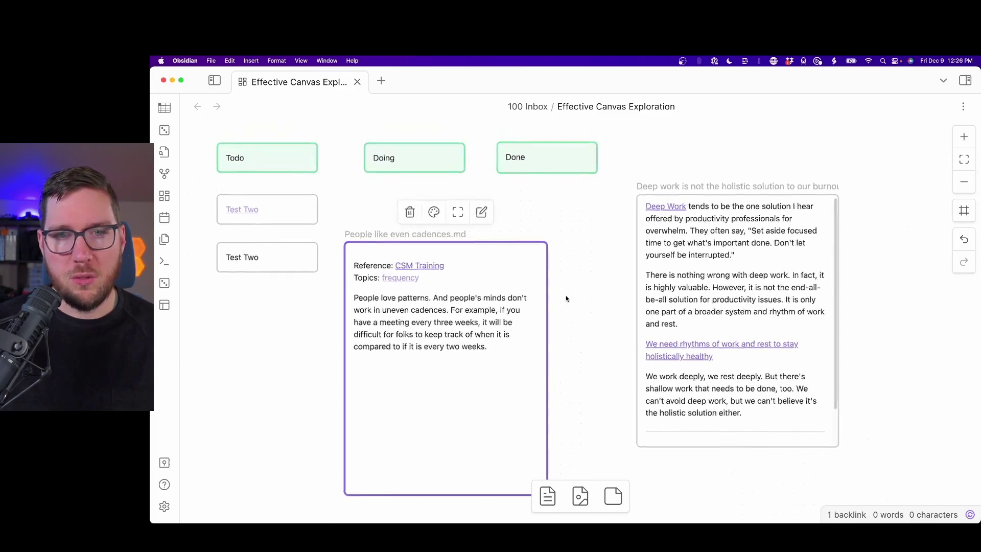
pyautogui.moveTo(546, 368); pyautogui.dragTo(632, 322)
pyautogui.doubleClick(659, 264)
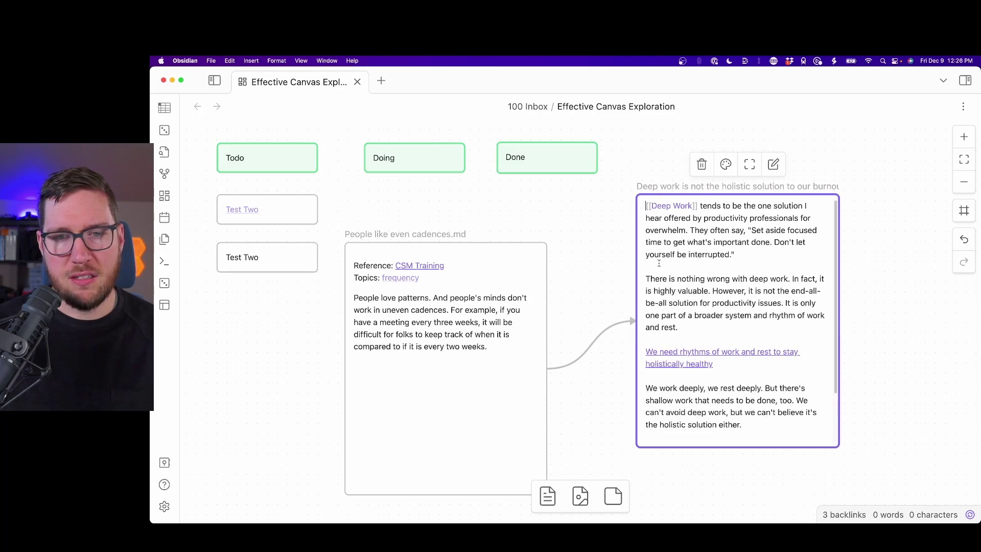
pyautogui.click(659, 186)
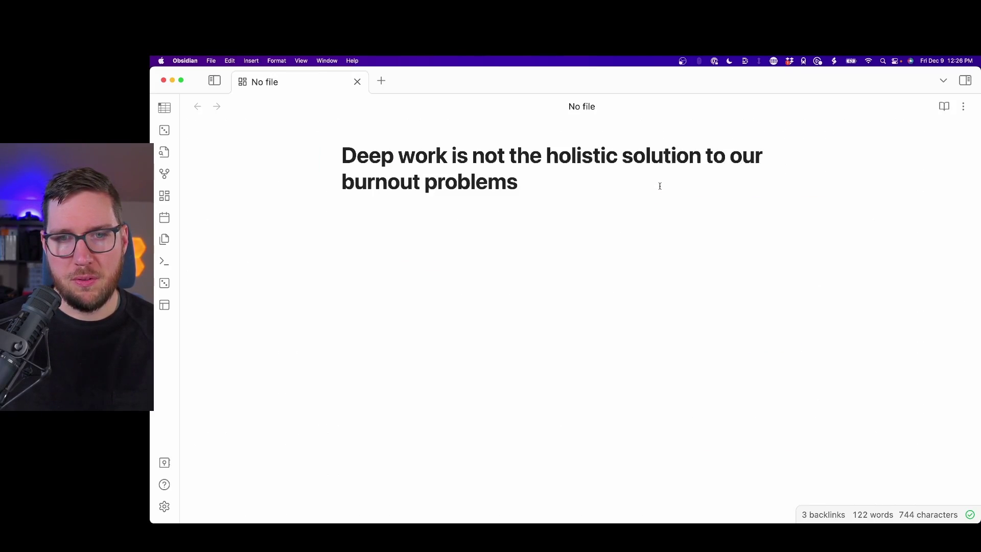
pyautogui.click(966, 81)
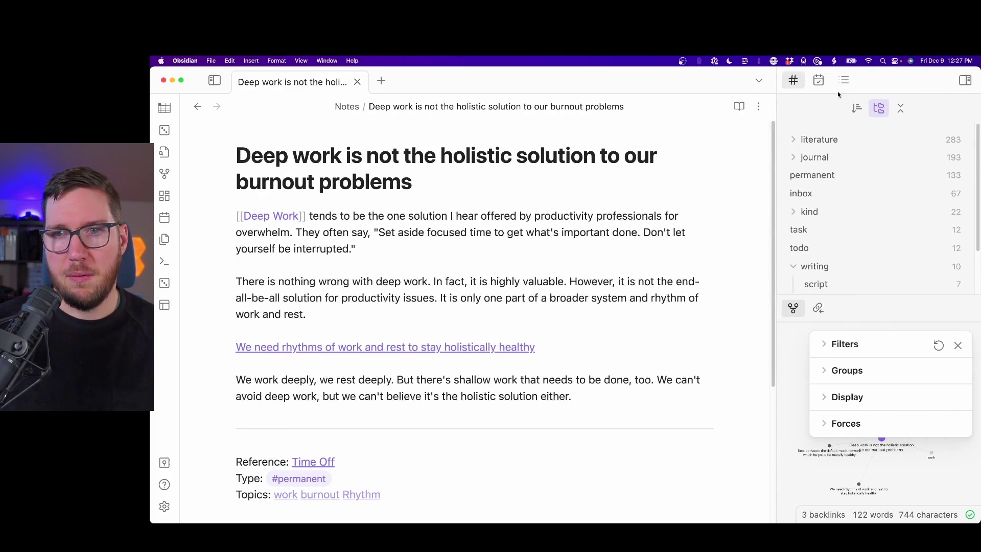
pyautogui.click(844, 80)
pyautogui.click(794, 82)
pyautogui.click(818, 80)
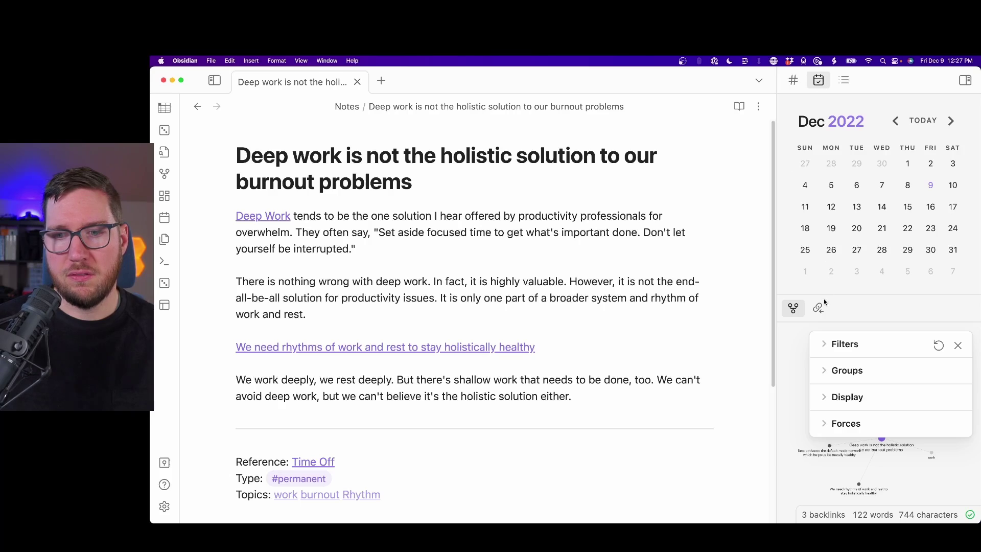
pyautogui.click(818, 308)
pyautogui.scroll(-5, 886, 357)
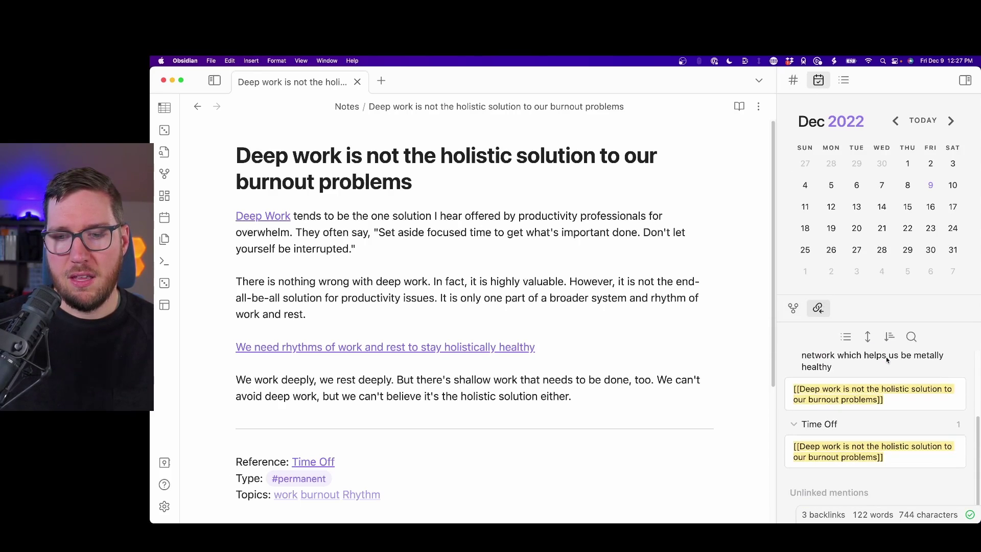
pyautogui.scroll(5, 826, 472)
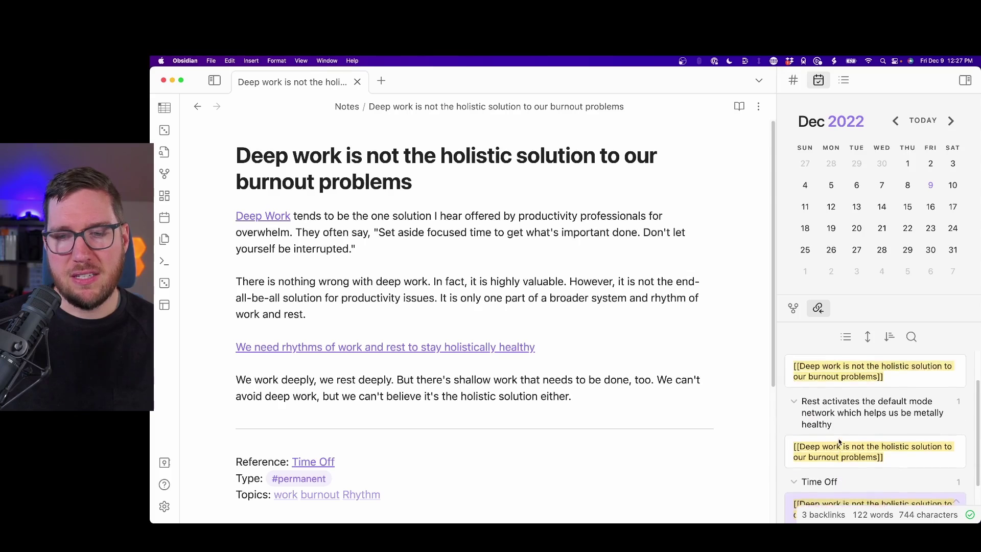
pyautogui.click(197, 106)
pyautogui.click(966, 80)
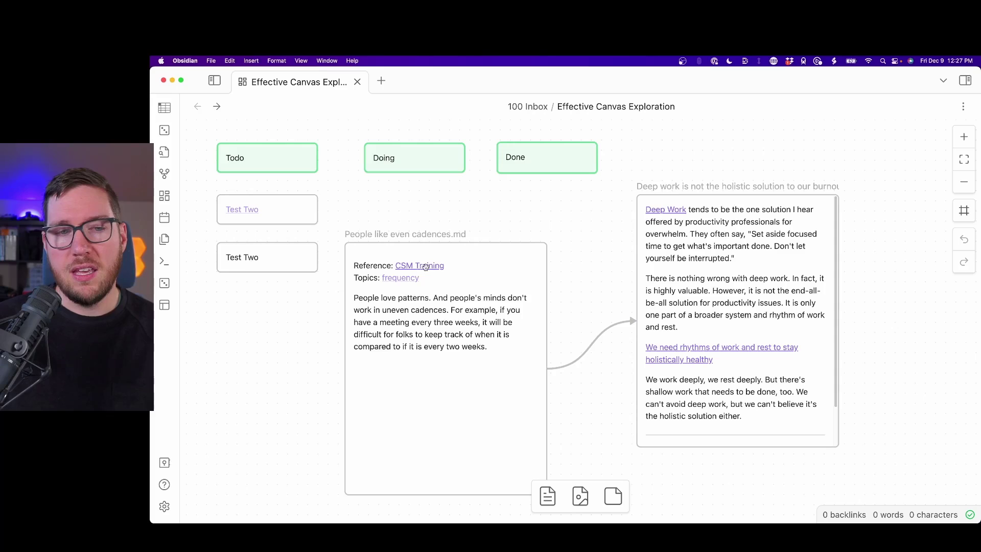
# - Label the cadences-to-Deep-work arrow 'Interesting Thought' and shift the Deep work card up-right
pyautogui.doubleClick(590, 348)
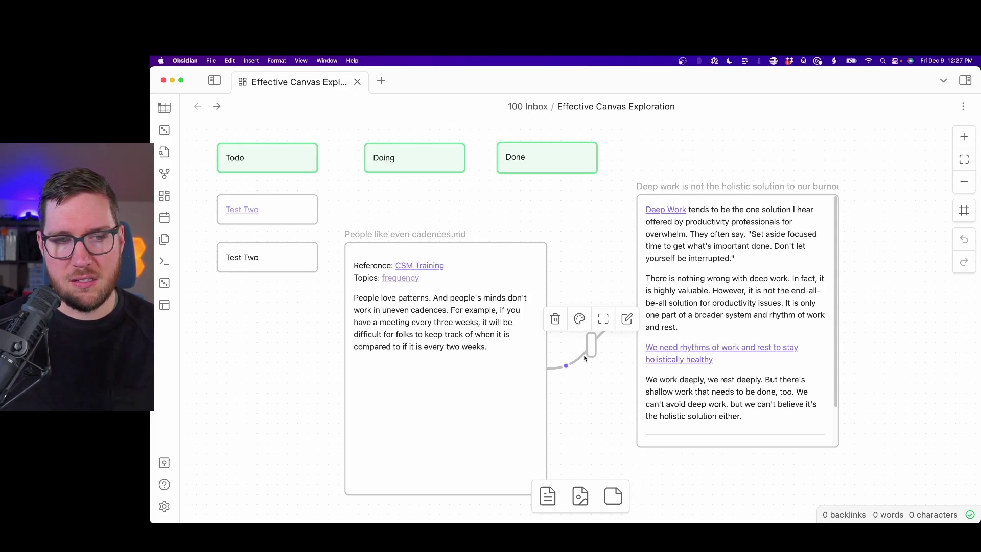
pyautogui.write('Interesting Though')
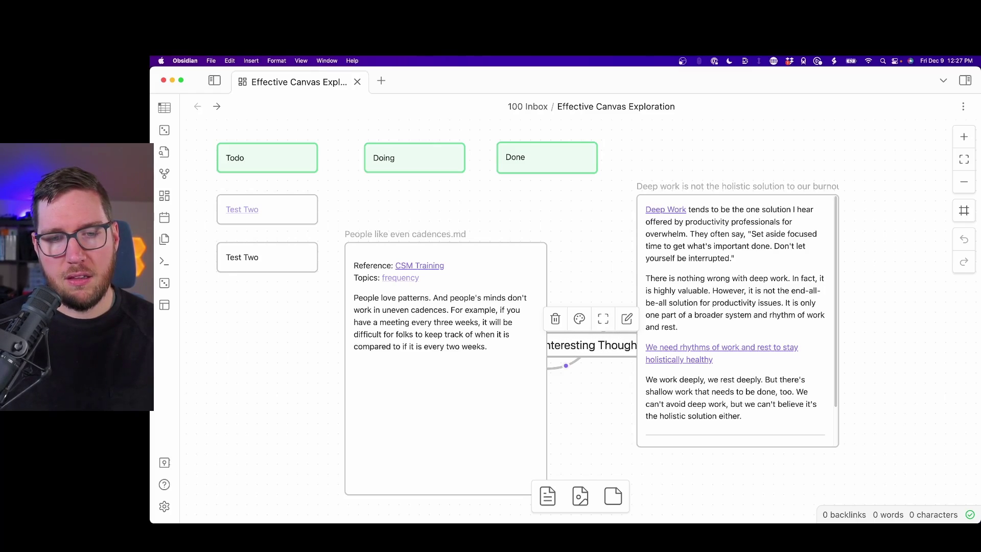
pyautogui.click(620, 272)
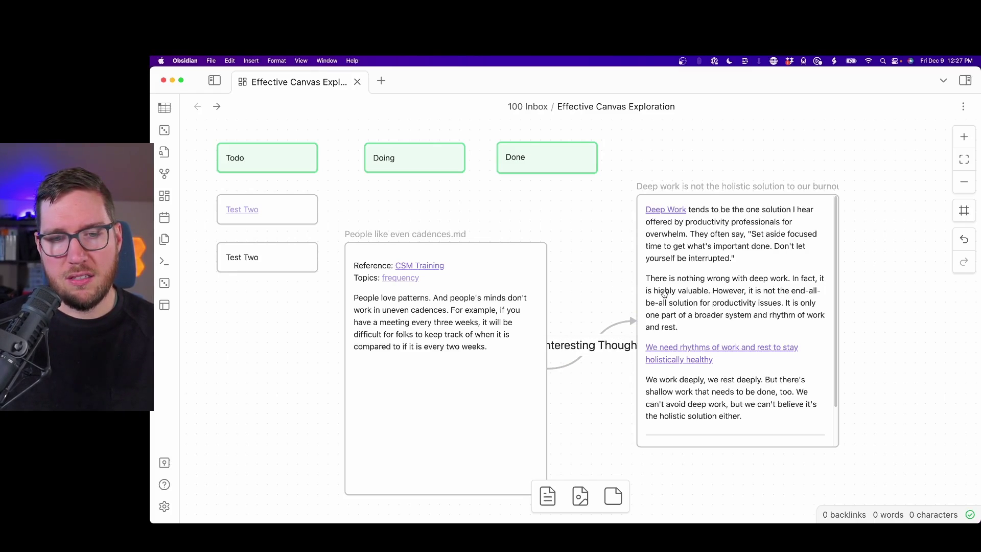
pyautogui.moveTo(677, 281); pyautogui.dragTo(766, 261)
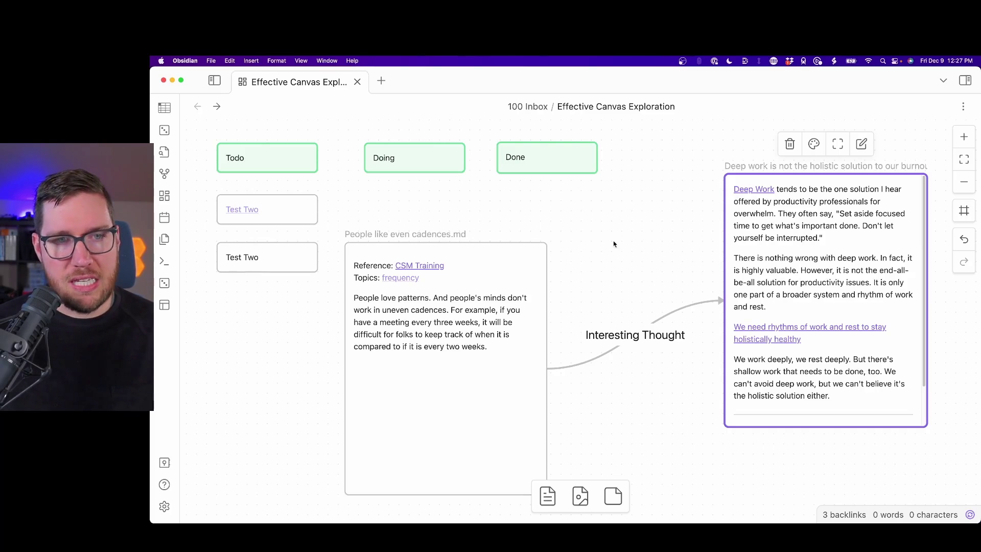
pyautogui.scroll(-5, 661, 283)
# - Add TMS_GettingTheWordOut.pdf as a file card below the notes and hide the sidebar
pyautogui.click(579, 497)
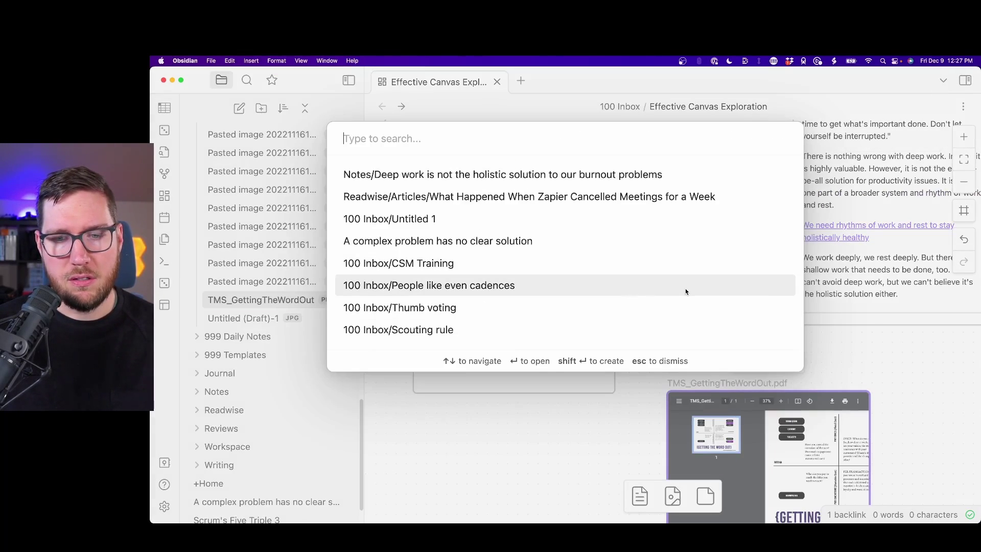
pyautogui.click(686, 289)
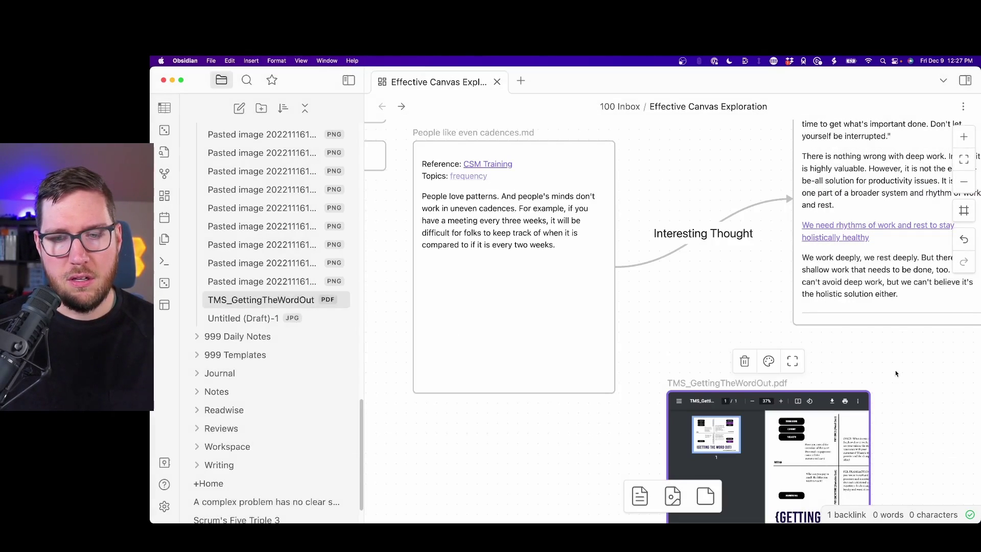
pyautogui.hscroll(10, 905, 378)
pyautogui.scroll(-6, 905, 379)
pyautogui.hscroll(-10, 904, 380)
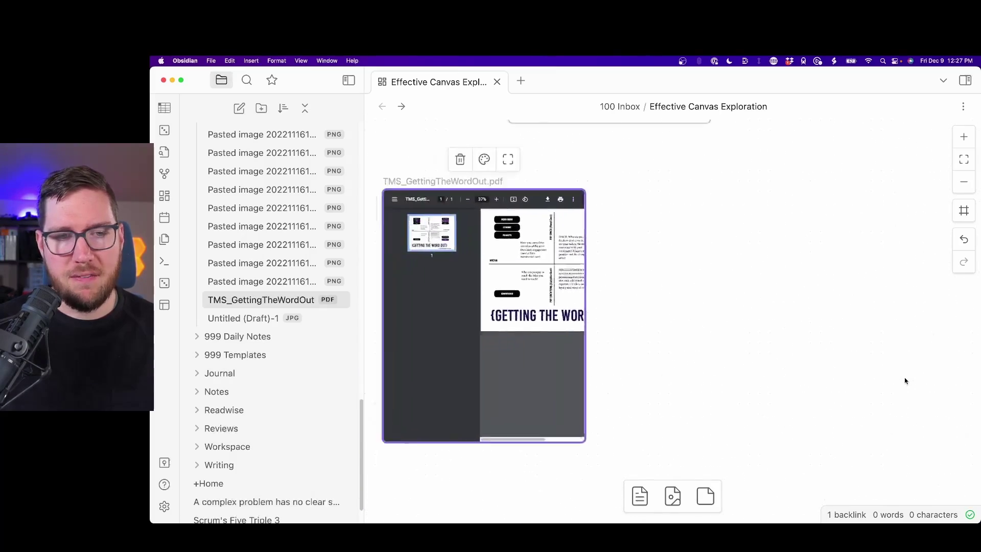
pyautogui.press('super+backslash')
pyautogui.scroll(7, 631, 279)
pyautogui.scroll(3, 631, 279)
pyautogui.hscroll(-2, 630, 279)
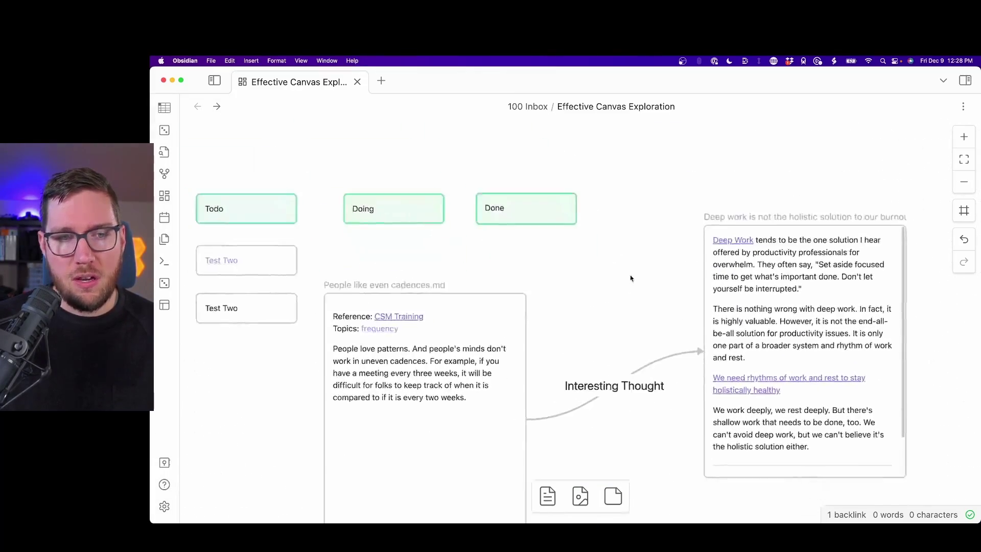
pyautogui.scroll(-1, 630, 279)
pyautogui.hscroll(4, 631, 279)
pyautogui.hscroll(-5, 631, 276)
pyautogui.scroll(2, 630, 276)
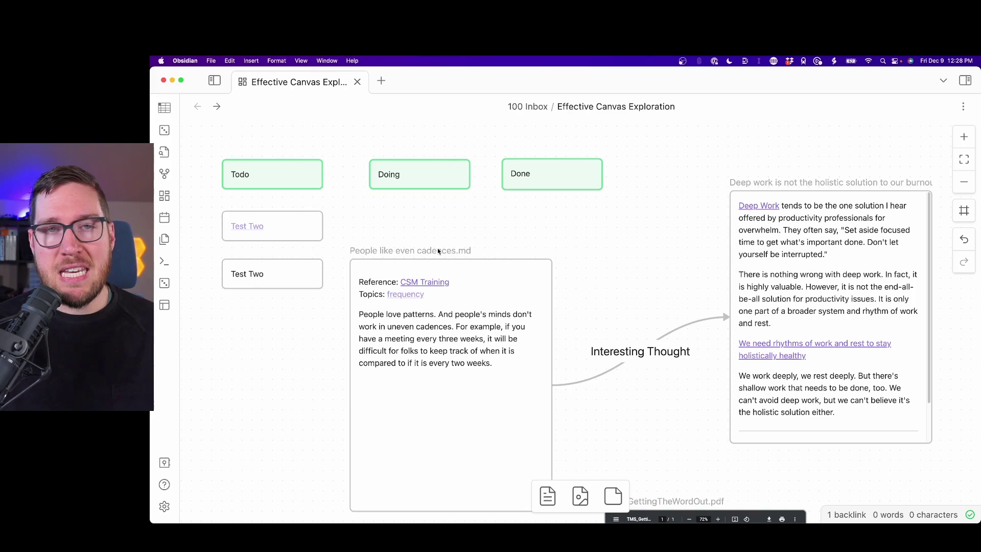
pyautogui.moveTo(455, 259)
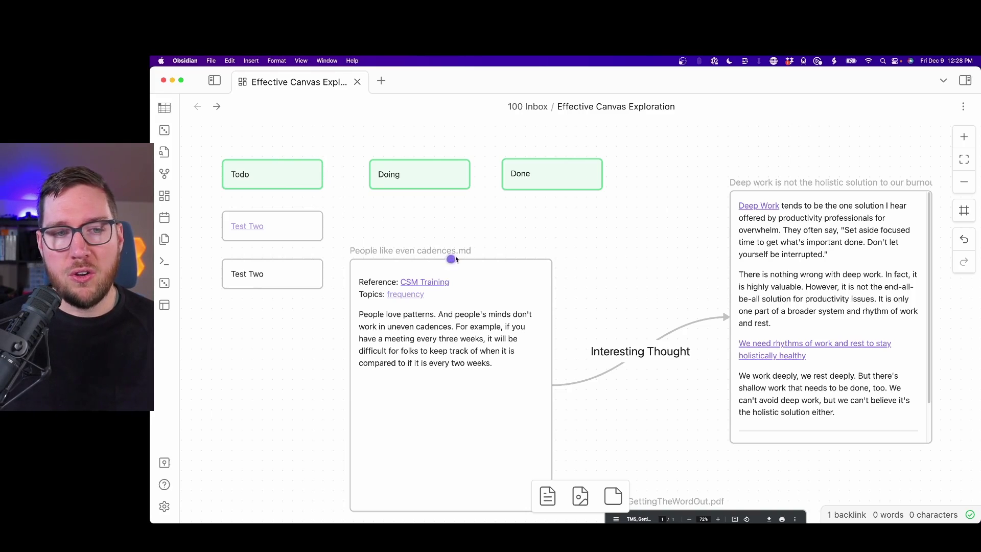